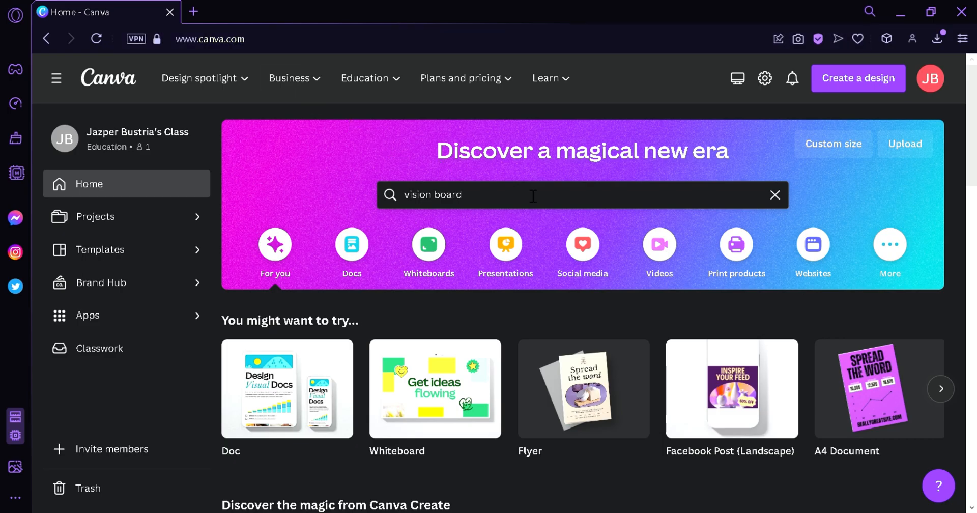
Step: Search for vision board templates and open the Tan Earthy Feminine New Year Vision Board Poster for customizing
{"action": "left_click", "coordinate": [501, 205]}
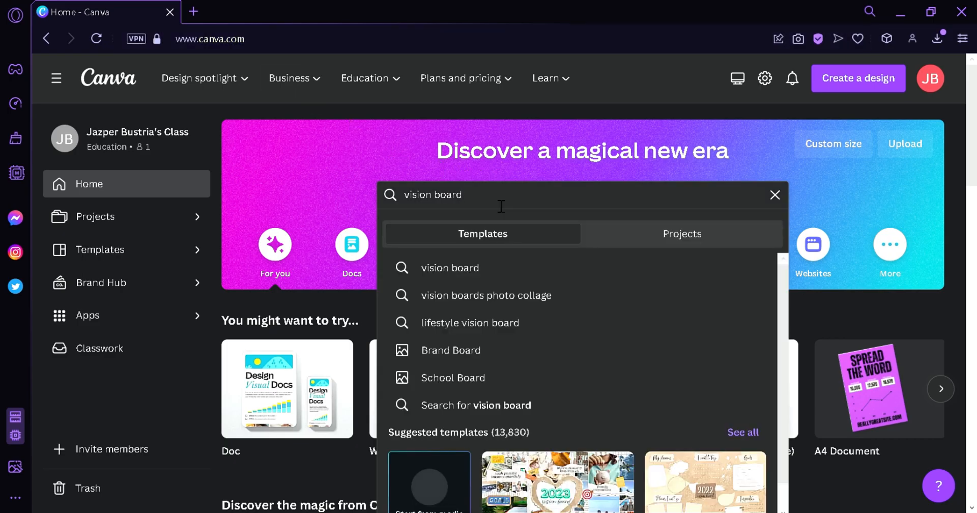
{"action": "left_click", "coordinate": [467, 269]}
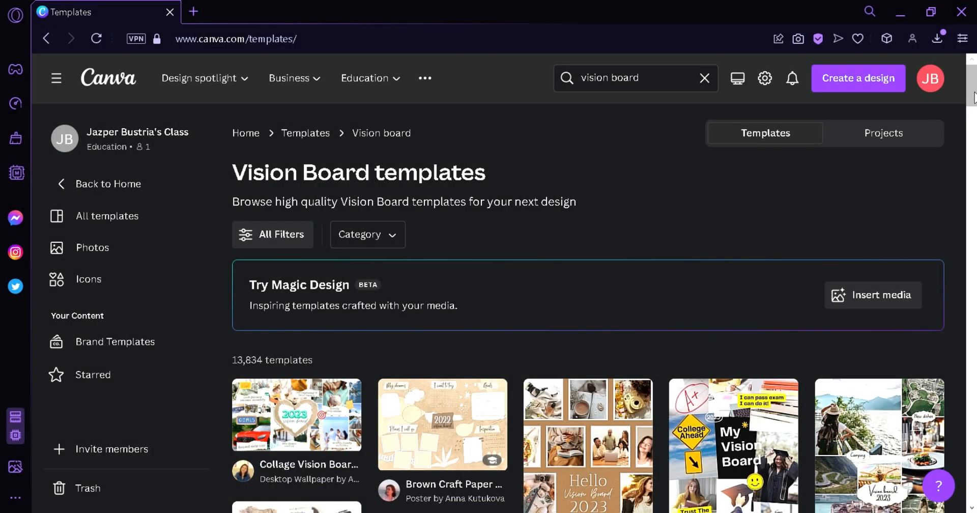
{"action": "scroll", "coordinate": [588, 305], "scroll_direction": "down", "scroll_amount": 3}
{"action": "scroll", "coordinate": [588, 305], "scroll_direction": "down", "scroll_amount": 4}
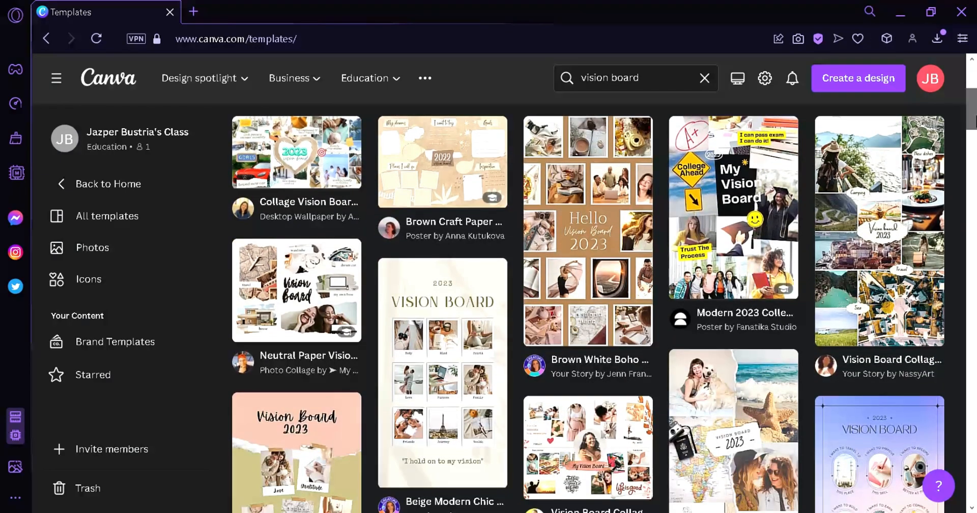
{"action": "scroll", "coordinate": [588, 305], "scroll_direction": "up", "scroll_amount": 3}
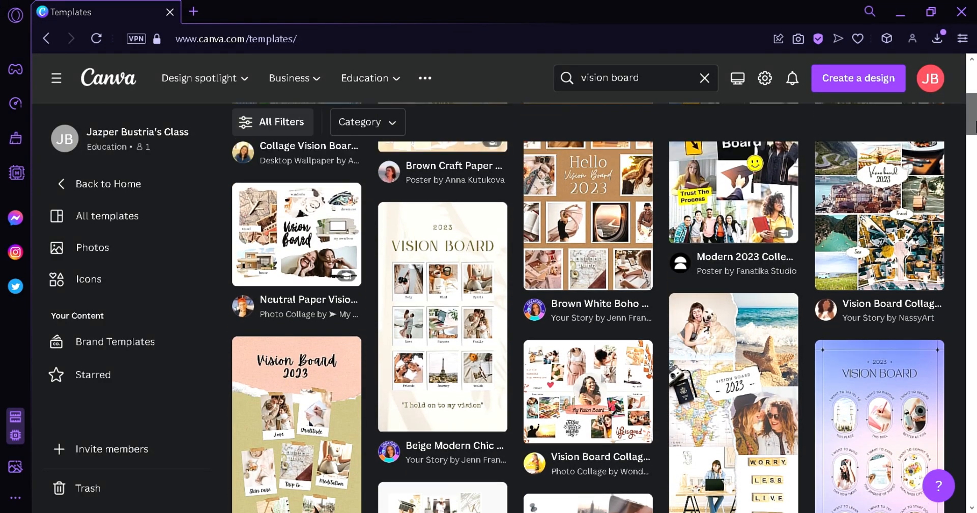
{"action": "scroll", "coordinate": [588, 305], "scroll_direction": "down", "scroll_amount": 1}
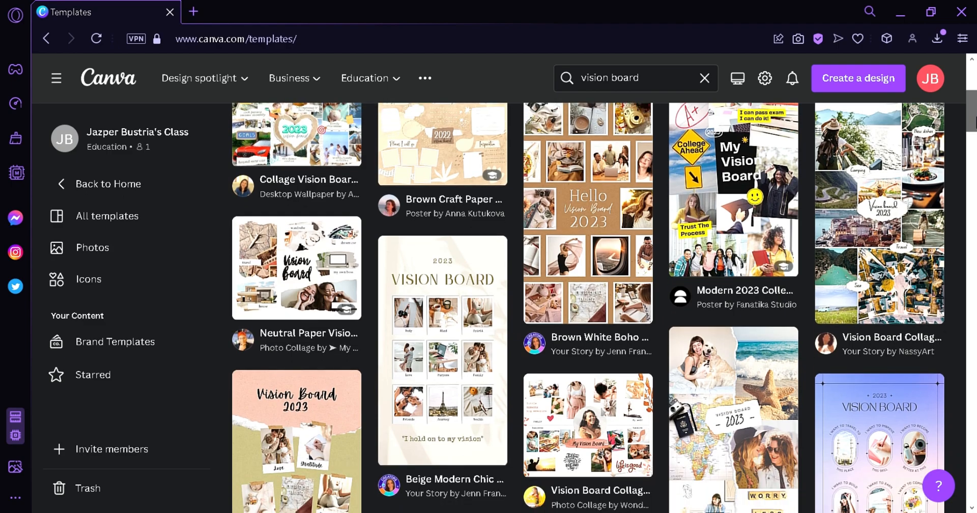
{"action": "scroll", "coordinate": [588, 305], "scroll_direction": "up", "scroll_amount": 1}
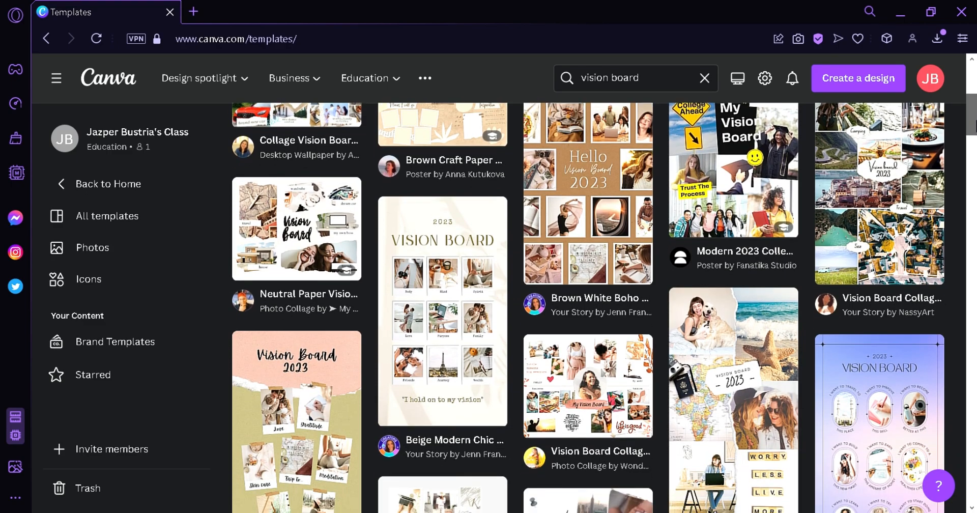
{"action": "scroll", "coordinate": [588, 306], "scroll_direction": "down", "scroll_amount": 4}
{"action": "scroll", "coordinate": [588, 305], "scroll_direction": "down", "scroll_amount": 4}
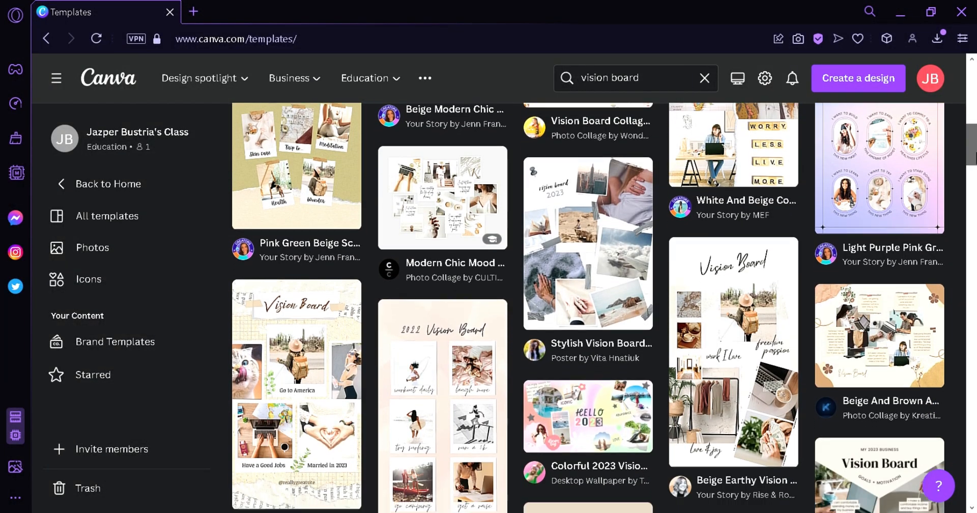
{"action": "left_click_drag", "start_coordinate": [976, 153], "coordinate": [975, 186]}
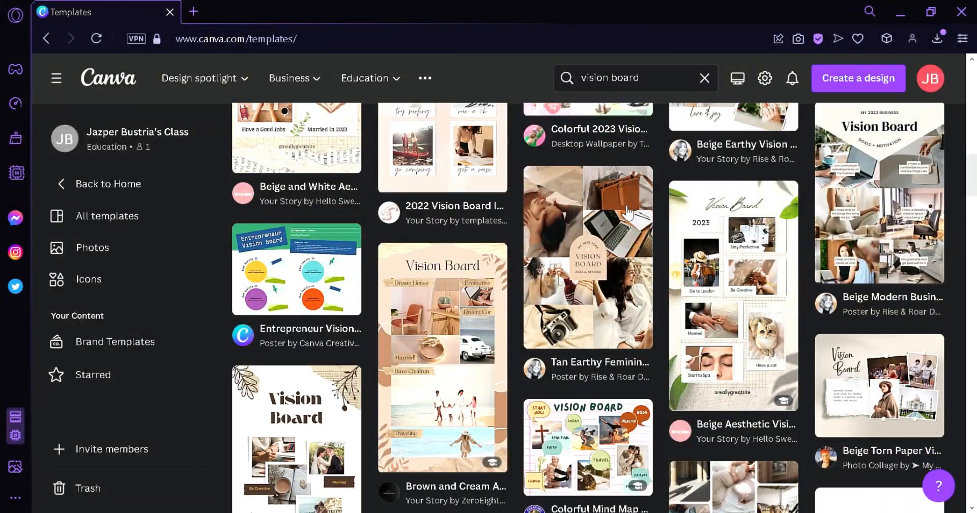
{"action": "left_click", "coordinate": [605, 227]}
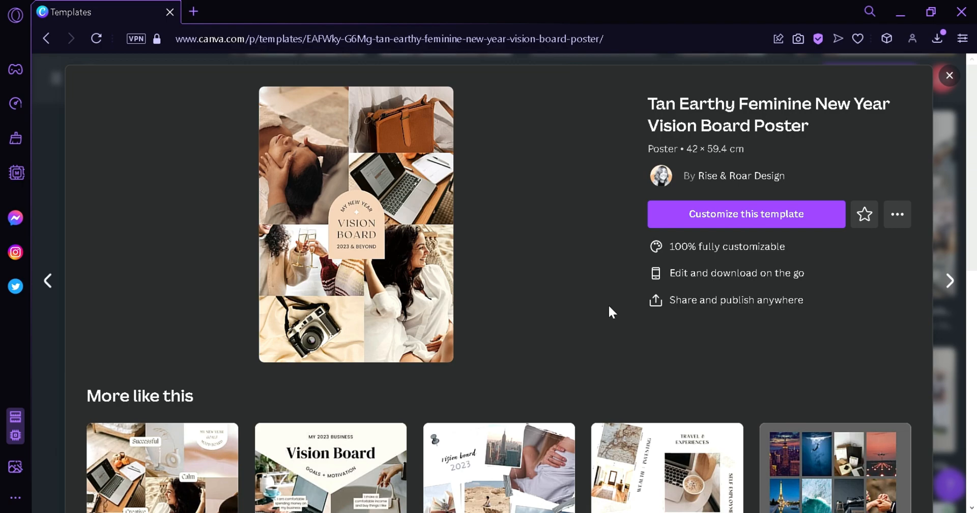
{"action": "left_click", "coordinate": [703, 218]}
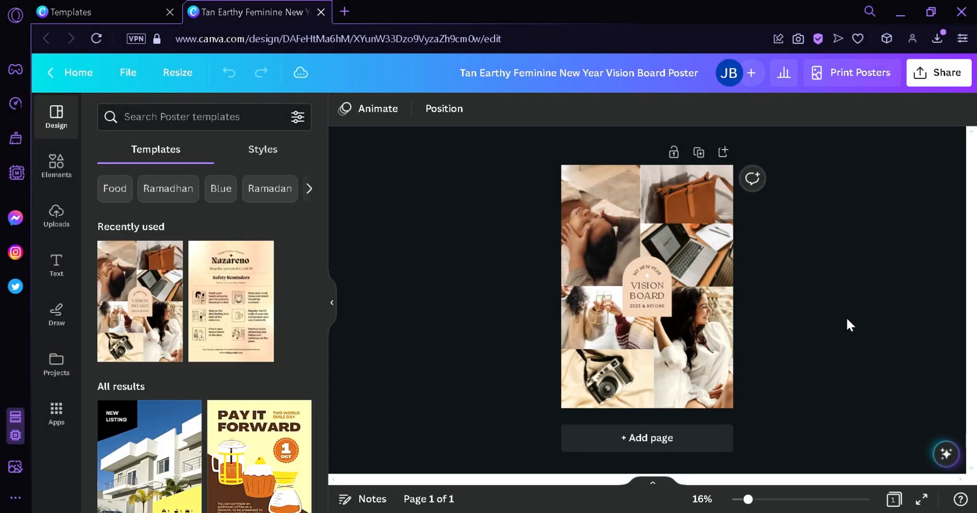
Step: Delete all the template's photos, shapes and text from the poster page, and collapse the side panel
{"action": "key", "text": "ctrl+a"}
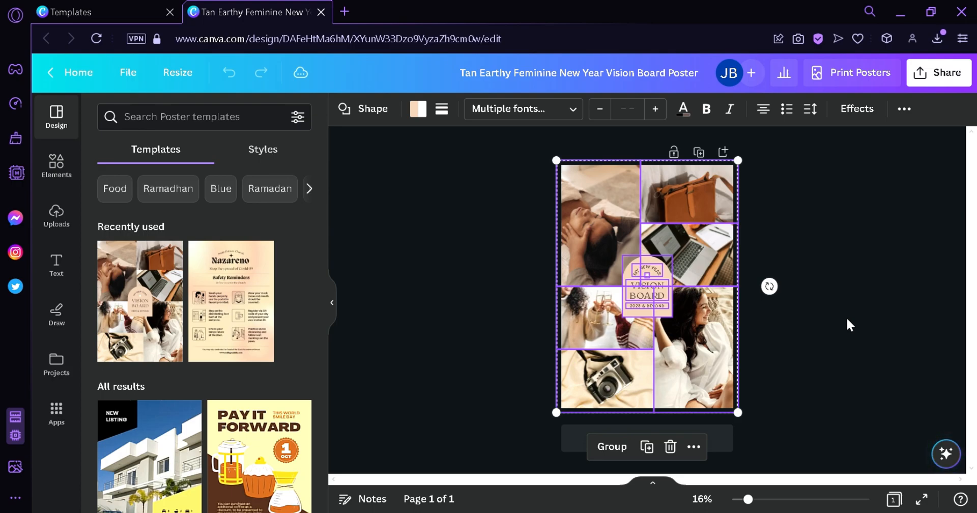
{"action": "key", "text": "Delete"}
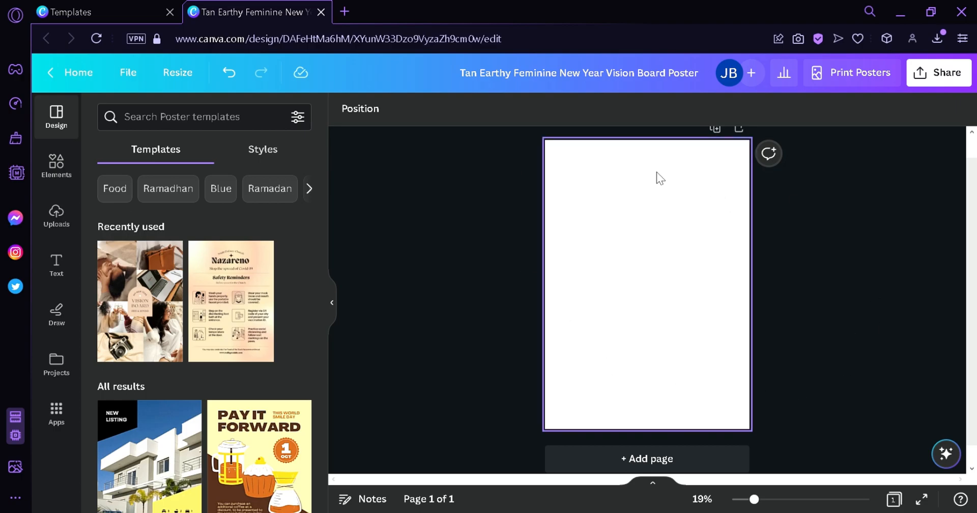
{"action": "left_click", "coordinate": [331, 302]}
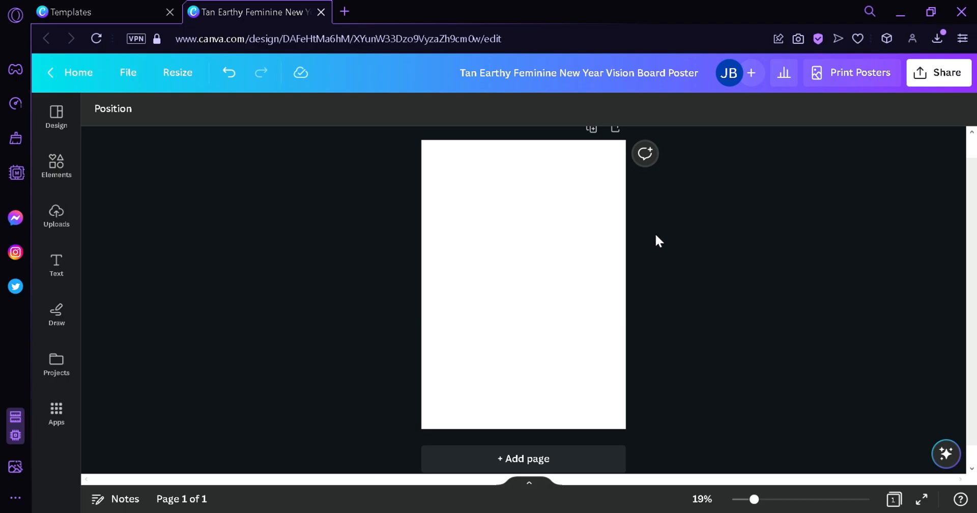
Step: Search the elements library for "light background"
{"action": "left_click", "coordinate": [75, 183]}
{"action": "left_click", "coordinate": [183, 126]}
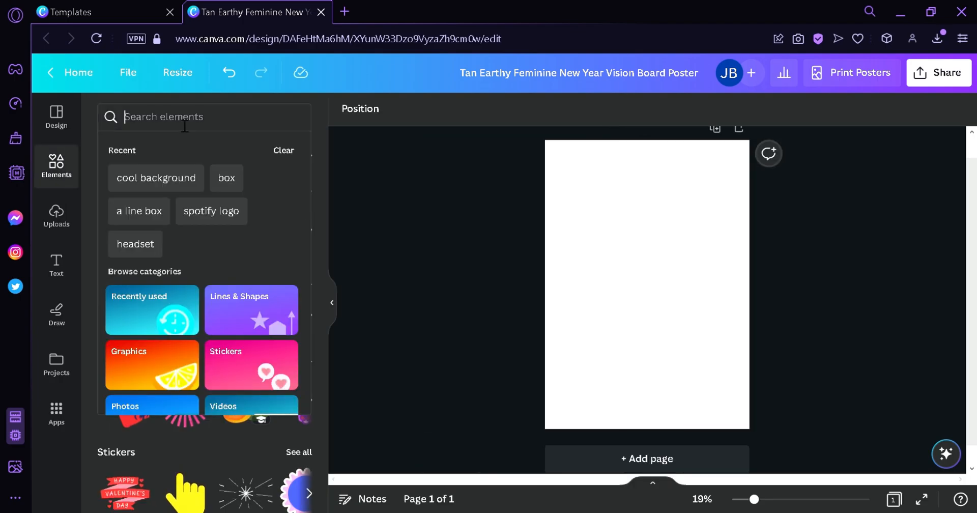
{"action": "type", "text": "light ba"}
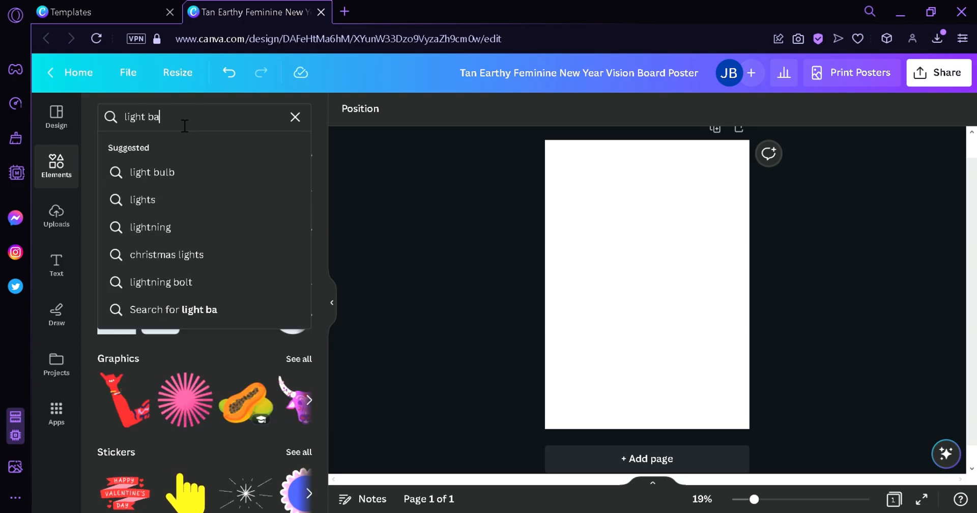
{"action": "type", "text": "ckground"}
{"action": "key", "text": "Return"}
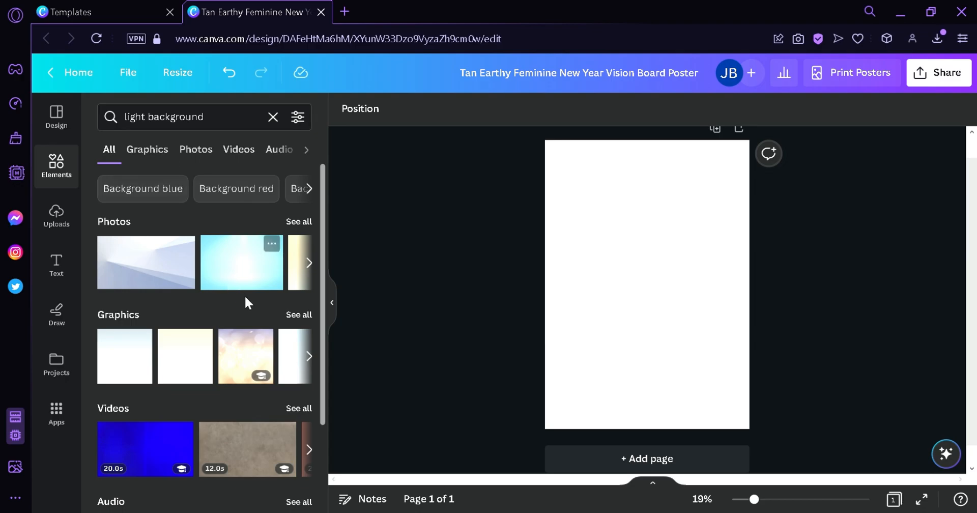
Step: Try the warm bokeh lights photo as the page background, and replace it with the cream and peach textured photo
{"action": "left_click", "coordinate": [308, 222]}
{"action": "left_click_drag", "start_coordinate": [322, 207], "coordinate": [321, 287]}
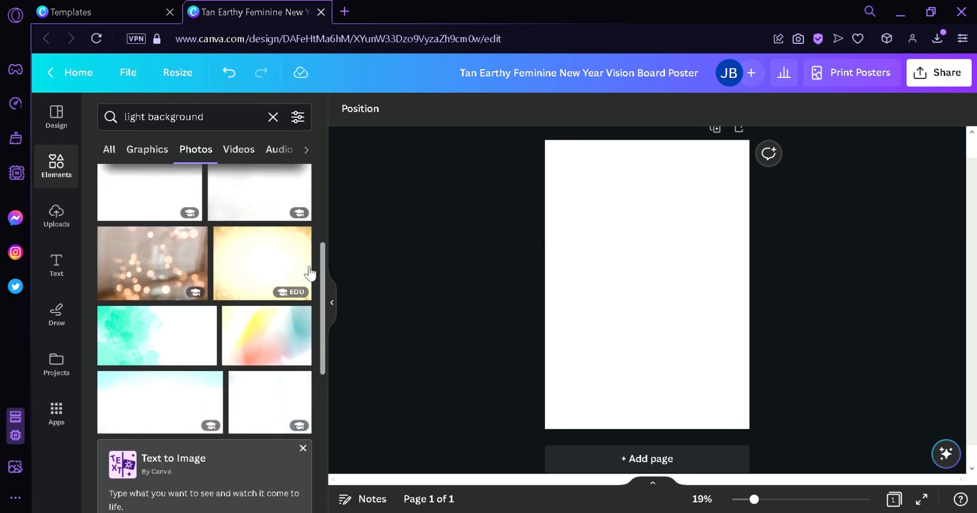
{"action": "left_click_drag", "start_coordinate": [151, 244], "coordinate": [562, 226]}
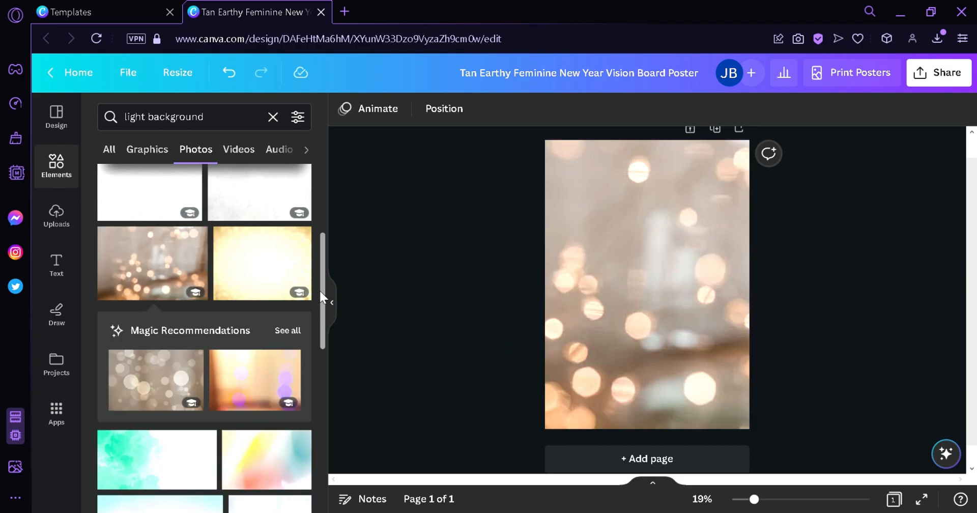
{"action": "scroll", "coordinate": [203, 315], "scroll_direction": "down", "scroll_amount": 5}
{"action": "left_click_drag", "start_coordinate": [114, 262], "coordinate": [560, 258]}
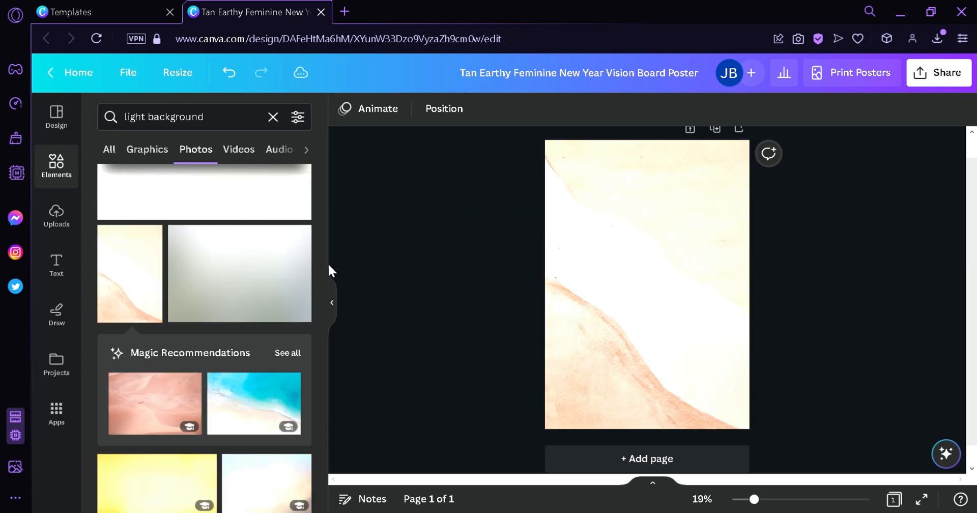
{"action": "left_click", "coordinate": [332, 302]}
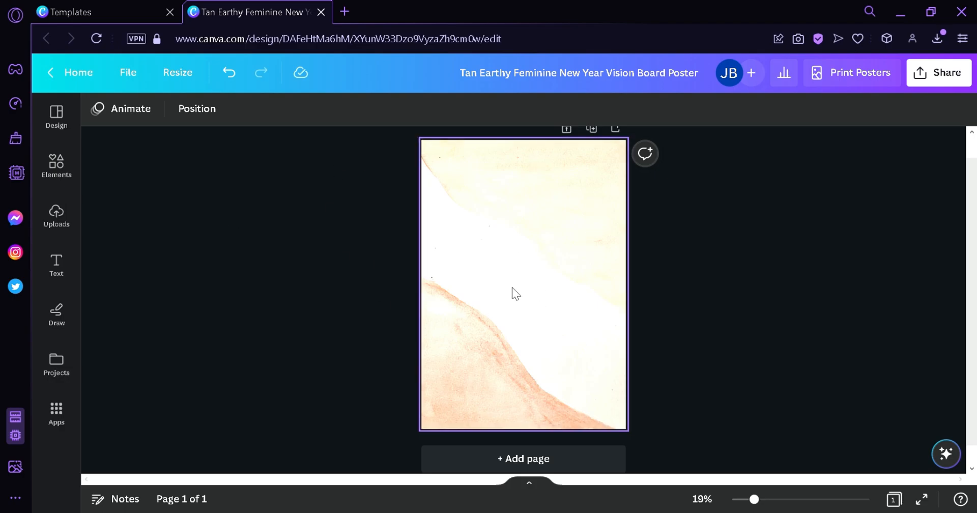
Step: Add the frame with two vertically stacked photo slots and place it in the poster's upper-left corner
{"action": "left_click", "coordinate": [68, 167]}
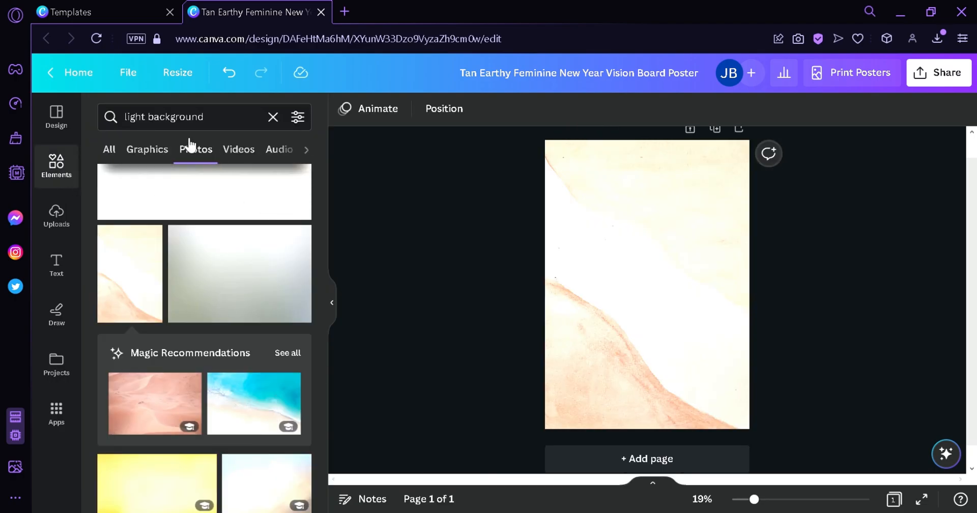
{"action": "left_click", "coordinate": [64, 178]}
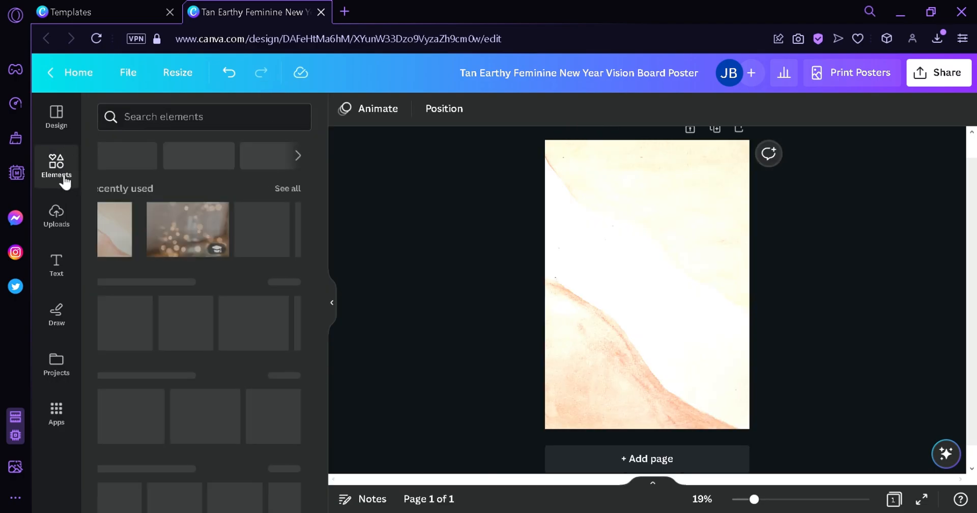
{"action": "left_click_drag", "start_coordinate": [323, 203], "coordinate": [342, 461]}
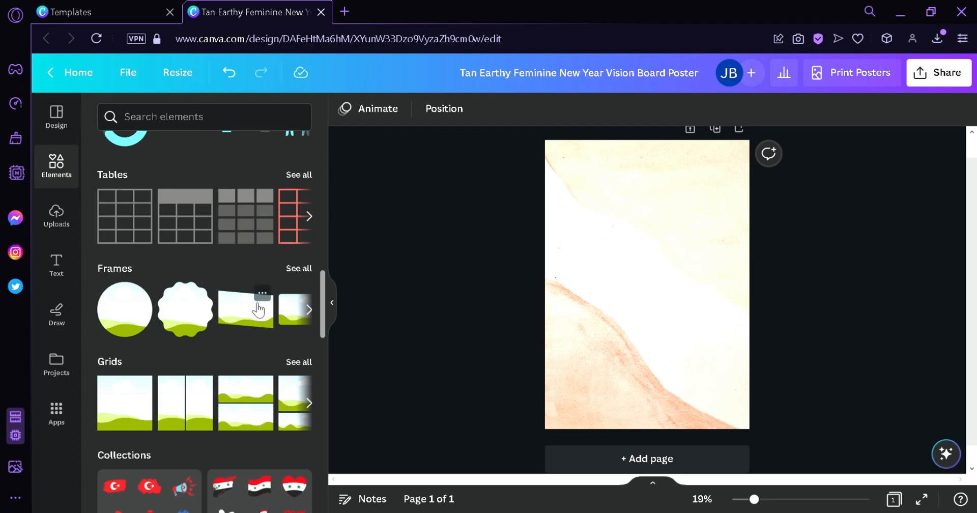
{"action": "left_click", "coordinate": [304, 269]}
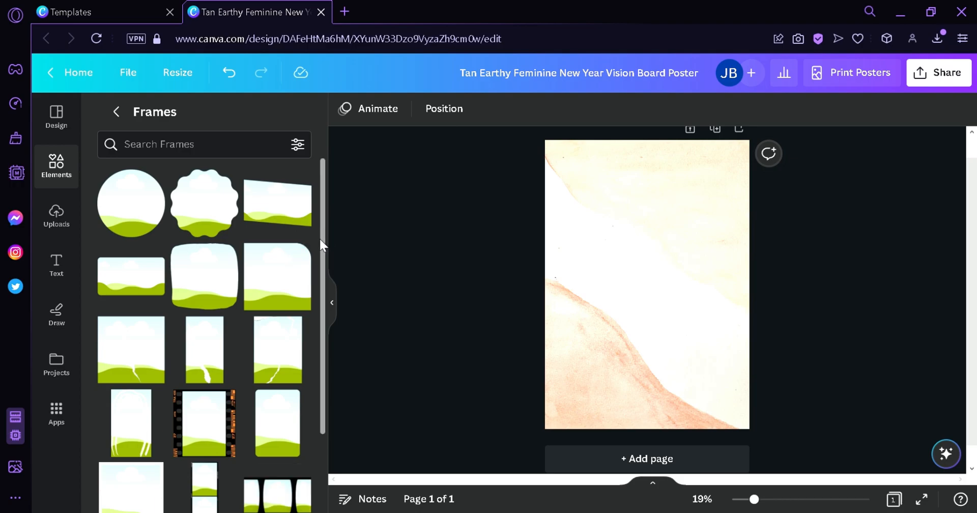
{"action": "left_click_drag", "start_coordinate": [319, 264], "coordinate": [347, 372]}
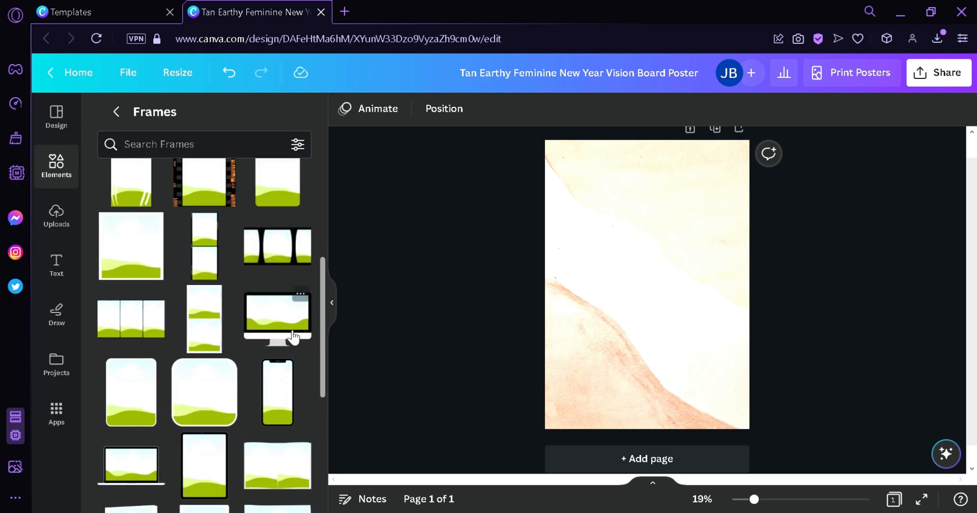
{"action": "left_click", "coordinate": [213, 342]}
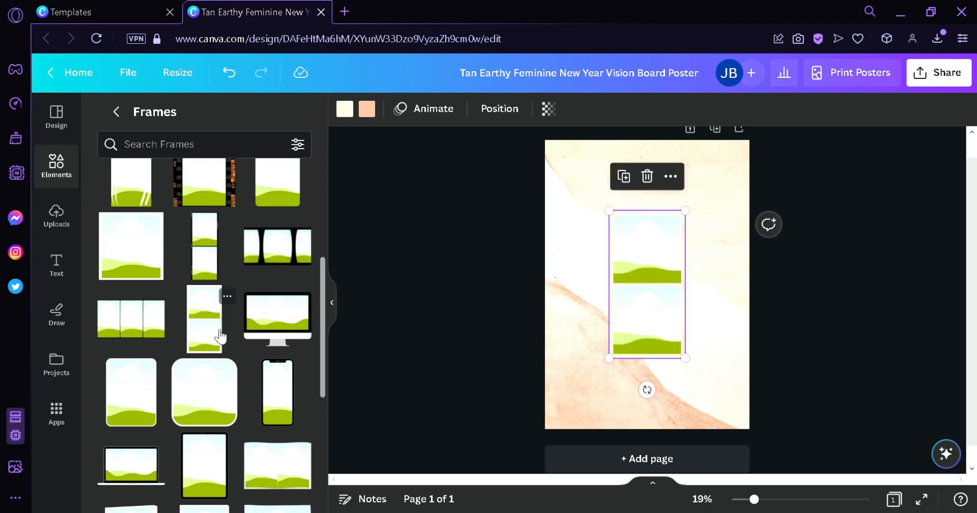
{"action": "left_click_drag", "start_coordinate": [653, 289], "coordinate": [595, 233]}
{"action": "left_click", "coordinate": [493, 266]}
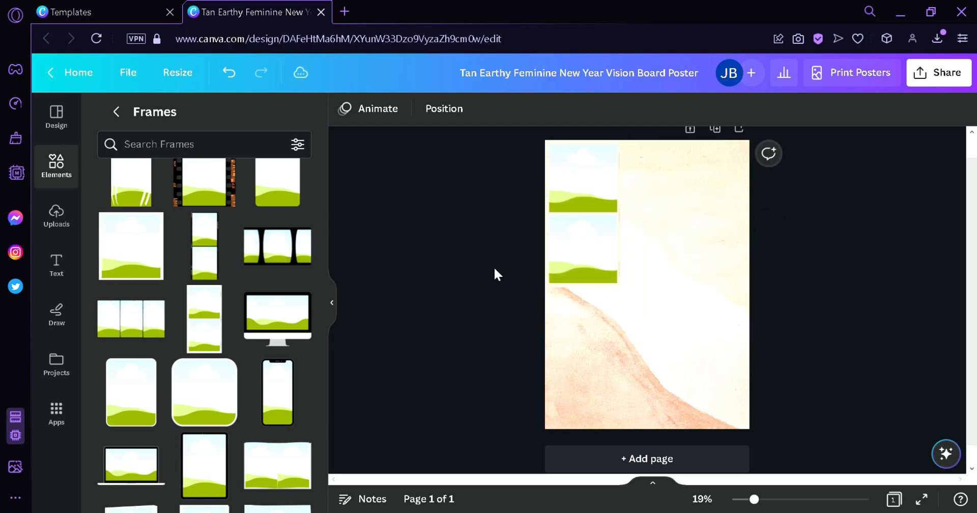
Step: Remove the two-slot photo frame from the poster page
{"action": "left_click_drag", "start_coordinate": [322, 305], "coordinate": [316, 441]}
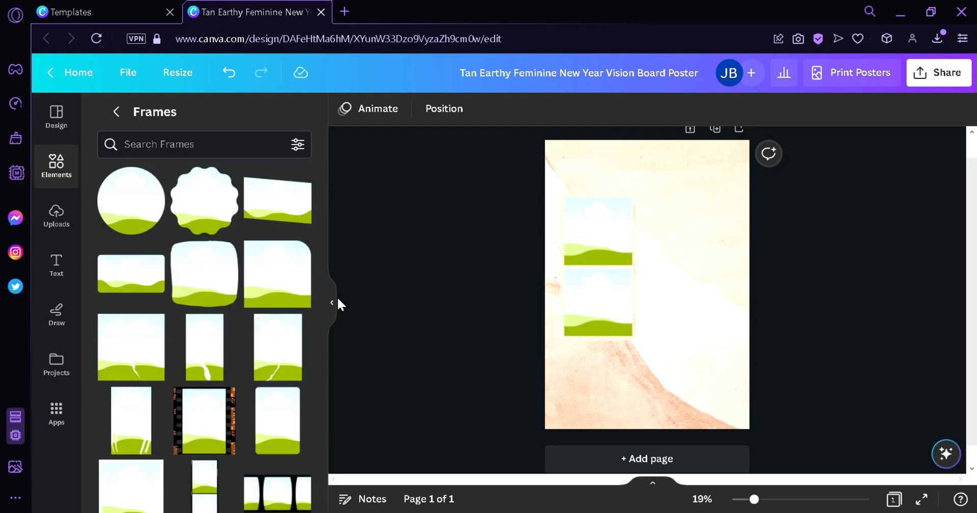
{"action": "left_click_drag", "start_coordinate": [621, 323], "coordinate": [373, 299]}
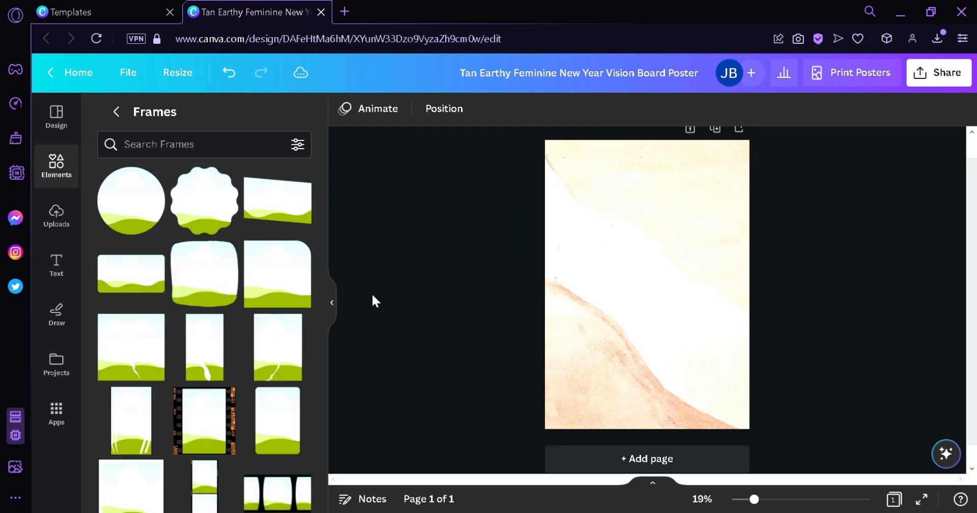
Step: Browse the photo grid layouts in the elements library
{"action": "left_click", "coordinate": [64, 176]}
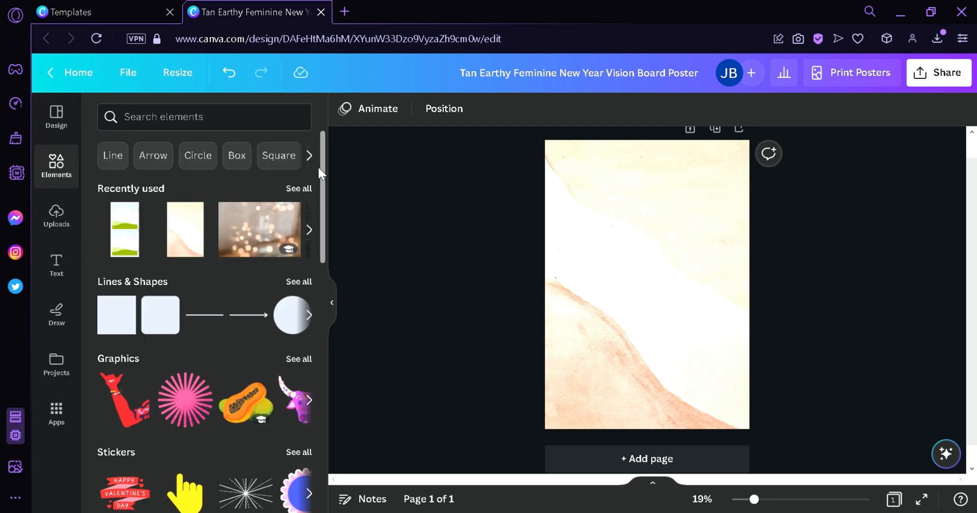
{"action": "scroll", "coordinate": [326, 272], "scroll_direction": "down", "scroll_amount": 15}
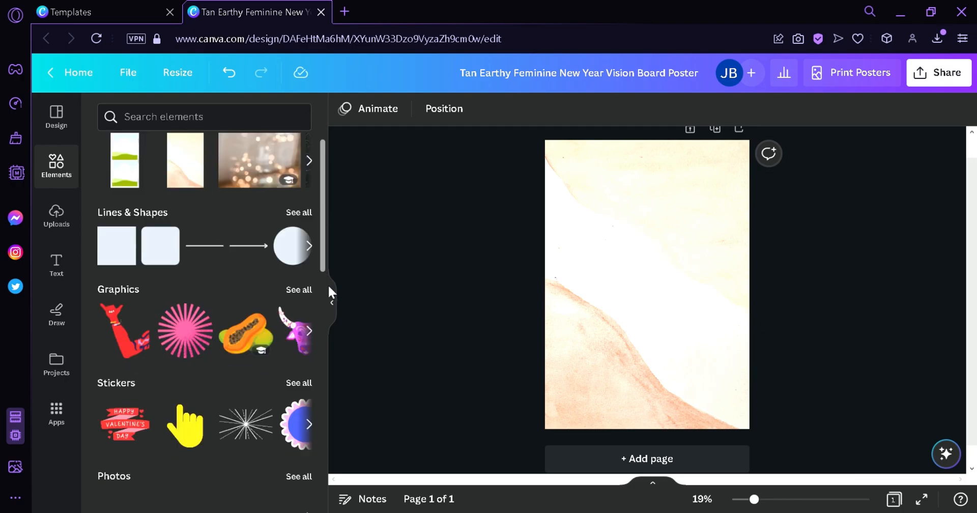
{"action": "scroll", "coordinate": [279, 386], "scroll_direction": "down", "scroll_amount": 3}
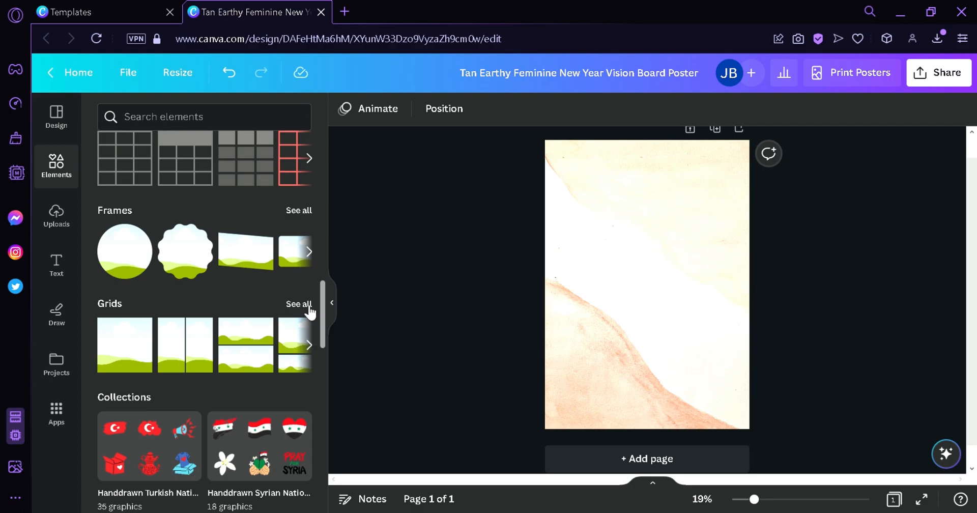
{"action": "left_click", "coordinate": [301, 306]}
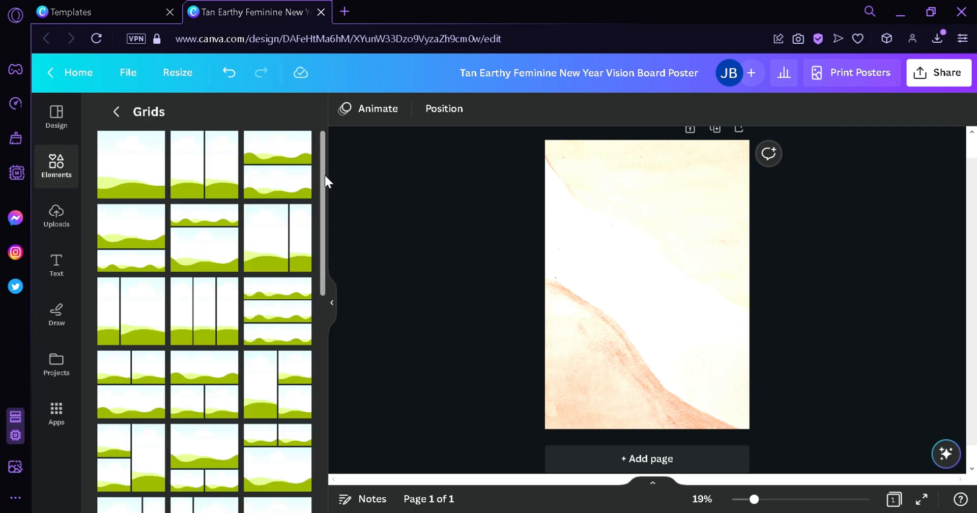
{"action": "left_click_drag", "start_coordinate": [319, 181], "coordinate": [326, 473]}
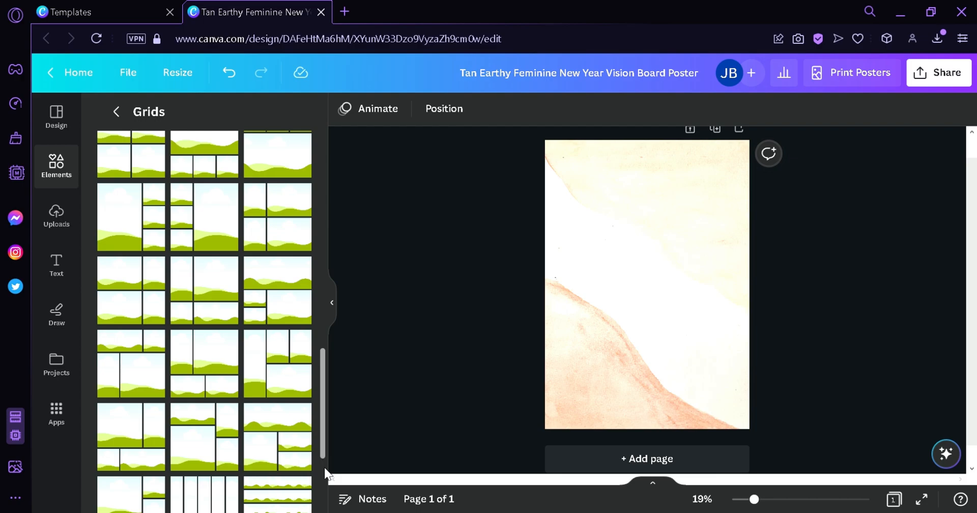
{"action": "scroll", "coordinate": [323, 478], "scroll_direction": "down", "scroll_amount": 3}
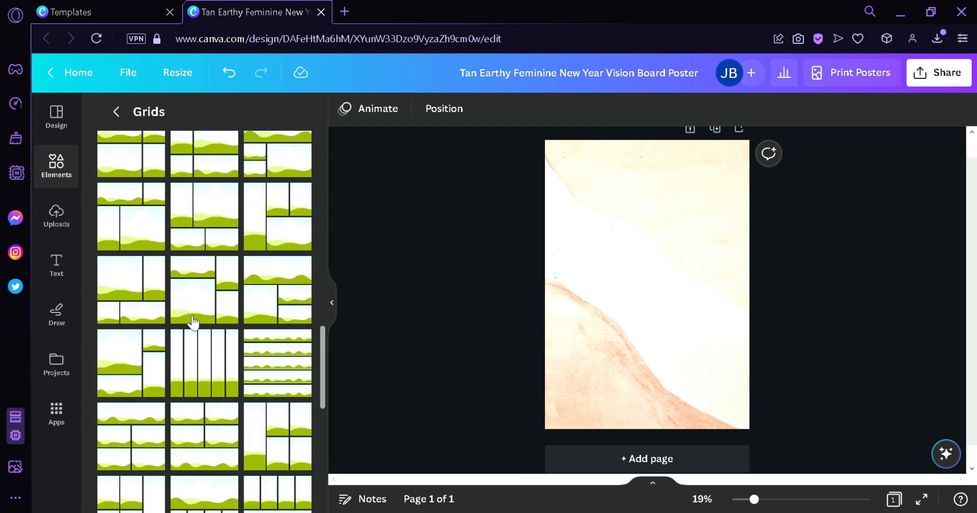
Step: Add the black film-strip frame with two stacked photo slots, enlarge it, and place it in the poster's lower-left area
{"action": "left_click", "coordinate": [306, 161]}
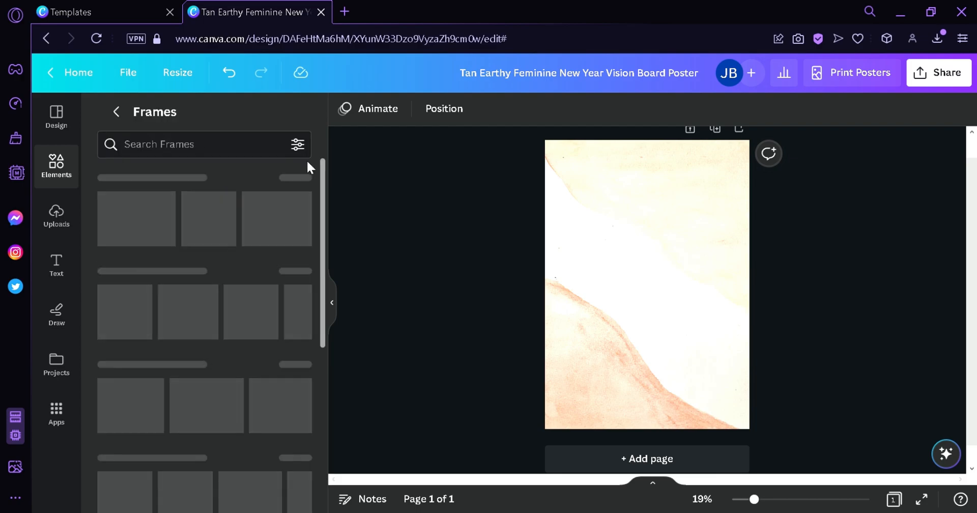
{"action": "left_click_drag", "start_coordinate": [321, 223], "coordinate": [317, 295]}
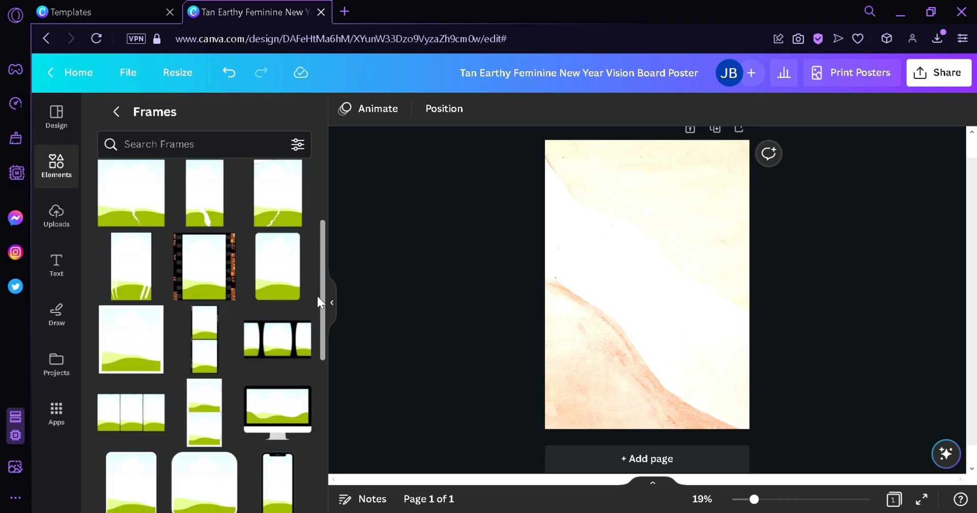
{"action": "scroll", "coordinate": [317, 301], "scroll_direction": "down", "scroll_amount": 3}
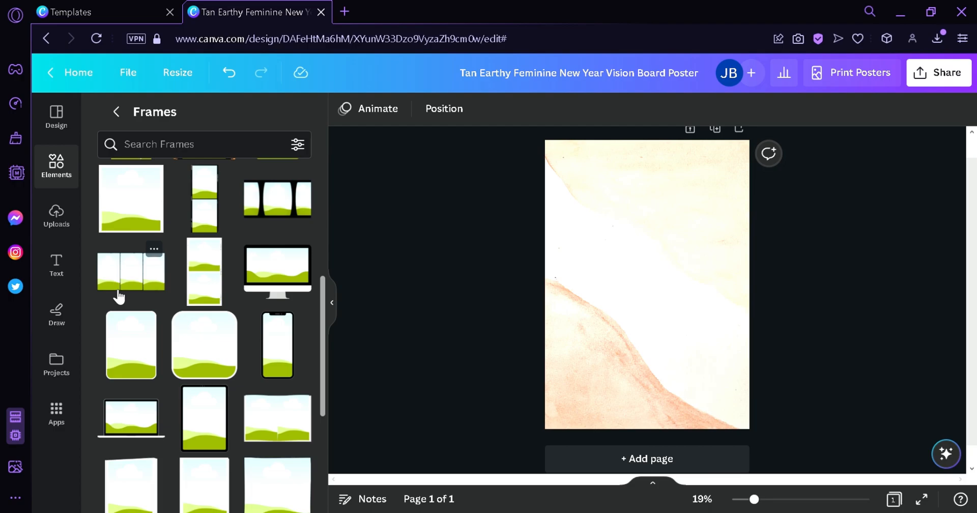
{"action": "left_click", "coordinate": [205, 206]}
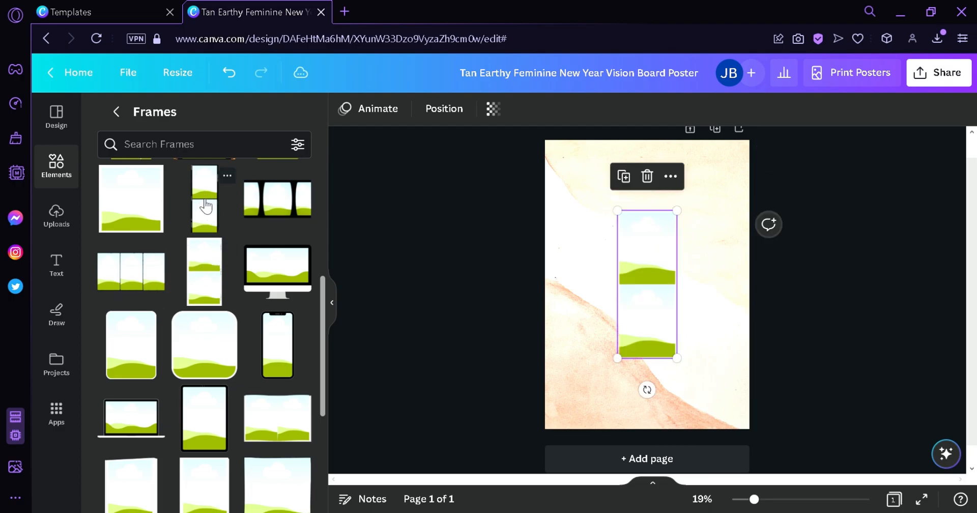
{"action": "left_click_drag", "start_coordinate": [664, 321], "coordinate": [614, 313]}
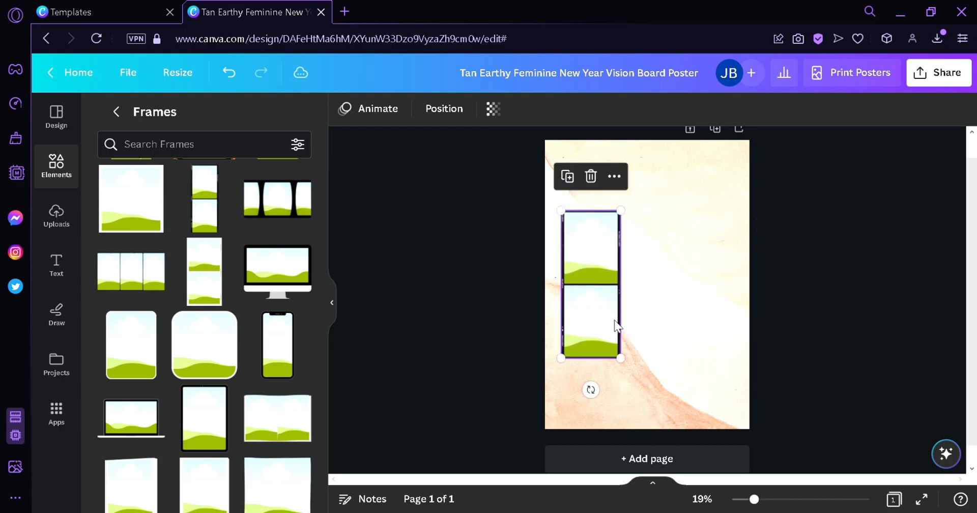
{"action": "left_click_drag", "start_coordinate": [624, 358], "coordinate": [635, 384]}
{"action": "left_click_drag", "start_coordinate": [607, 342], "coordinate": [604, 374]}
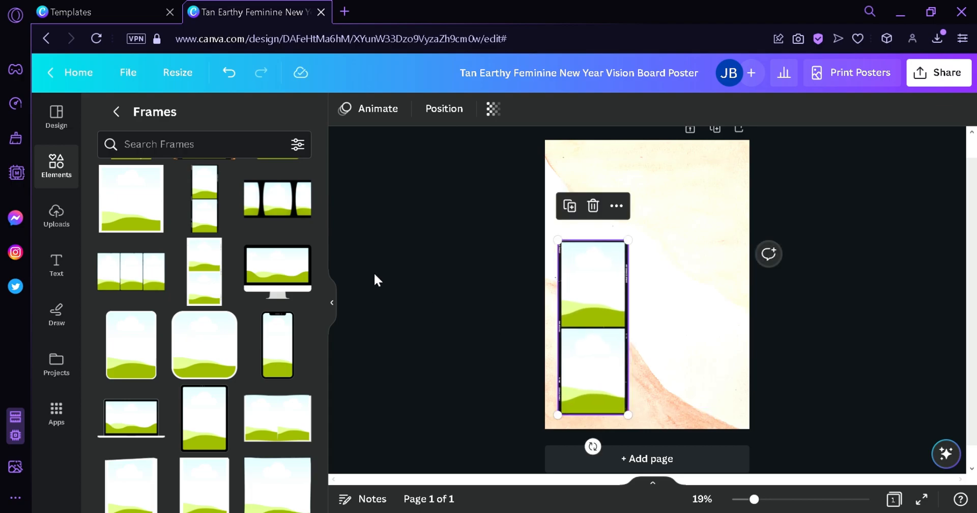
Step: Add a second two-slot film frame to the right of the first, enlarge it to a similar size, and shift both slightly left
{"action": "left_click", "coordinate": [214, 203]}
{"action": "left_click_drag", "start_coordinate": [634, 288], "coordinate": [655, 292]}
{"action": "left_click_drag", "start_coordinate": [687, 210], "coordinate": [698, 185]}
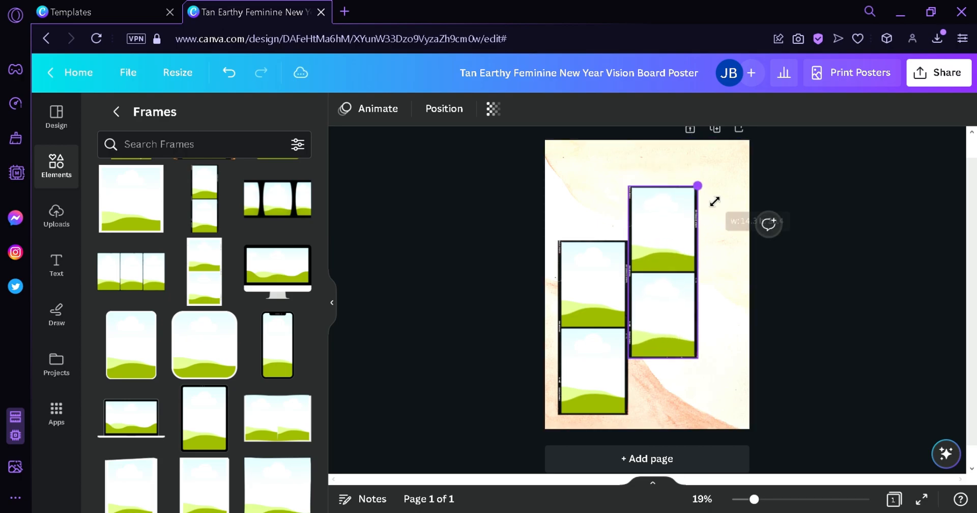
{"action": "left_click_drag", "start_coordinate": [594, 304], "coordinate": [588, 306]}
{"action": "left_click_drag", "start_coordinate": [637, 301], "coordinate": [632, 303]}
{"action": "left_click", "coordinate": [590, 305]}
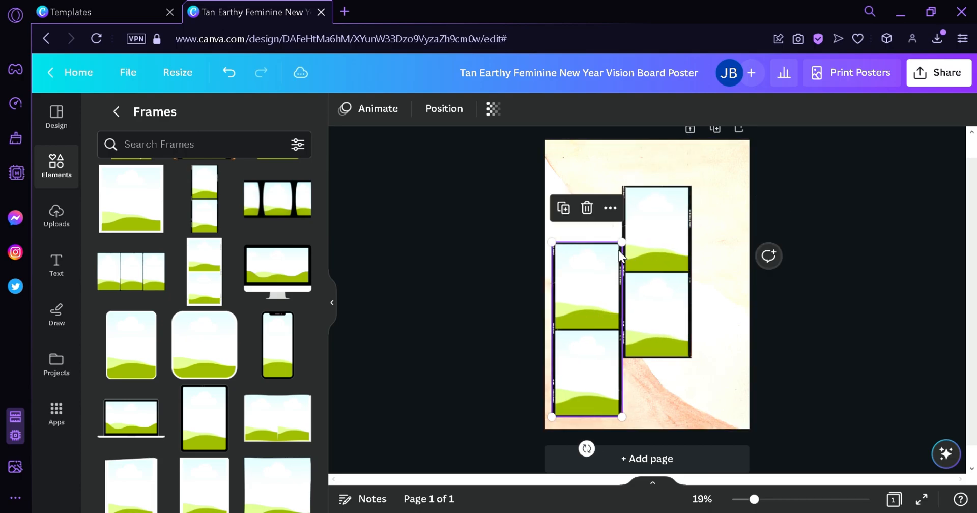
Step: Shrink both film frames to leave room for a third one across the page
{"action": "left_click_drag", "start_coordinate": [620, 243], "coordinate": [610, 283]}
{"action": "left_click", "coordinate": [670, 201]}
{"action": "left_click_drag", "start_coordinate": [692, 185], "coordinate": [678, 221]}
Step: Place a third two-slot film frame to the right of the other two and shift all three frames toward the page centre
{"action": "left_click_drag", "start_coordinate": [652, 276], "coordinate": [682, 331]}
{"action": "left_click_drag", "start_coordinate": [721, 410], "coordinate": [724, 417]}
{"action": "left_click_drag", "start_coordinate": [502, 257], "coordinate": [795, 376]}
{"action": "left_click_drag", "start_coordinate": [673, 335], "coordinate": [690, 344]}
{"action": "left_click", "coordinate": [853, 319]}
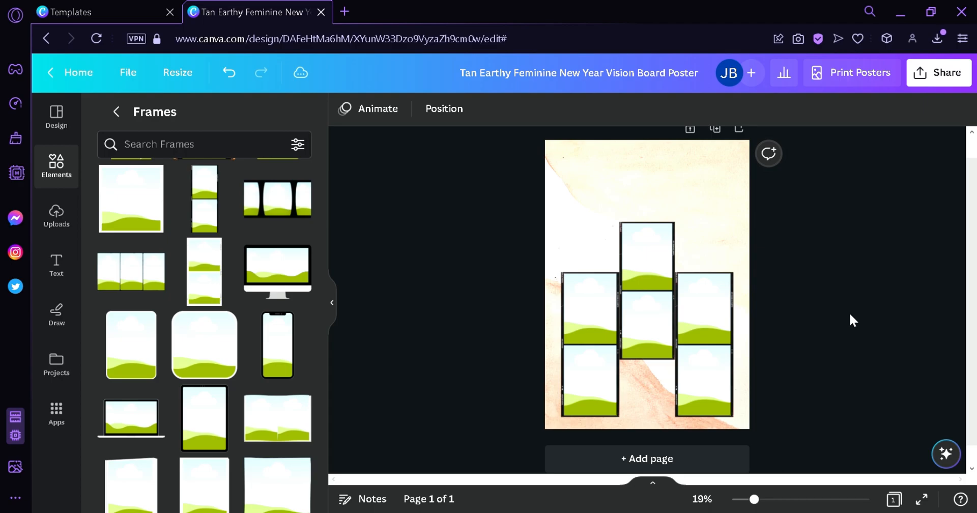
Step: Align the three film frames in one row, matching the middle frame's height to the outer ones and spacing them evenly
{"action": "left_click_drag", "start_coordinate": [600, 335], "coordinate": [610, 298]}
{"action": "left_click_drag", "start_coordinate": [611, 299], "coordinate": [610, 299]}
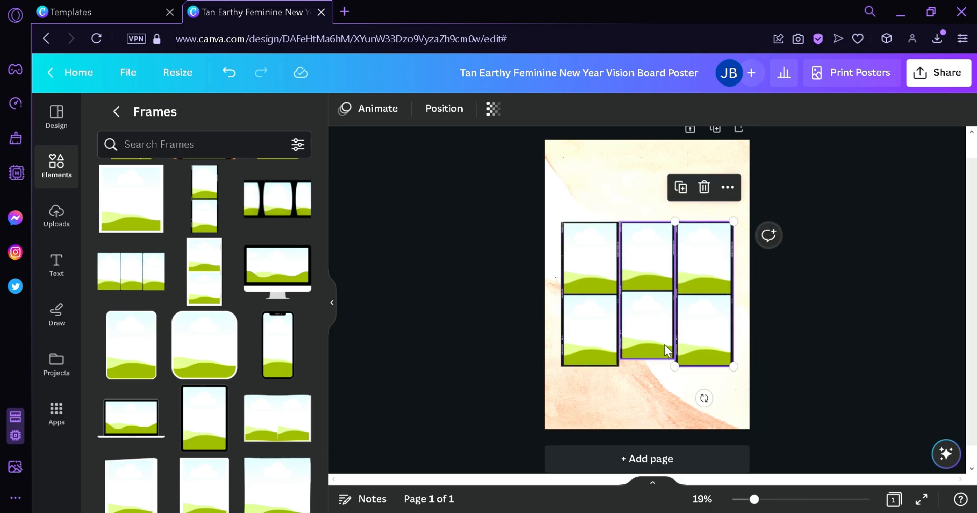
{"action": "left_click", "coordinate": [665, 350]}
{"action": "left_click_drag", "start_coordinate": [675, 360], "coordinate": [717, 356]}
{"action": "left_click", "coordinate": [704, 366]}
{"action": "left_click_drag", "start_coordinate": [604, 337], "coordinate": [638, 321]}
{"action": "left_click", "coordinate": [642, 319]}
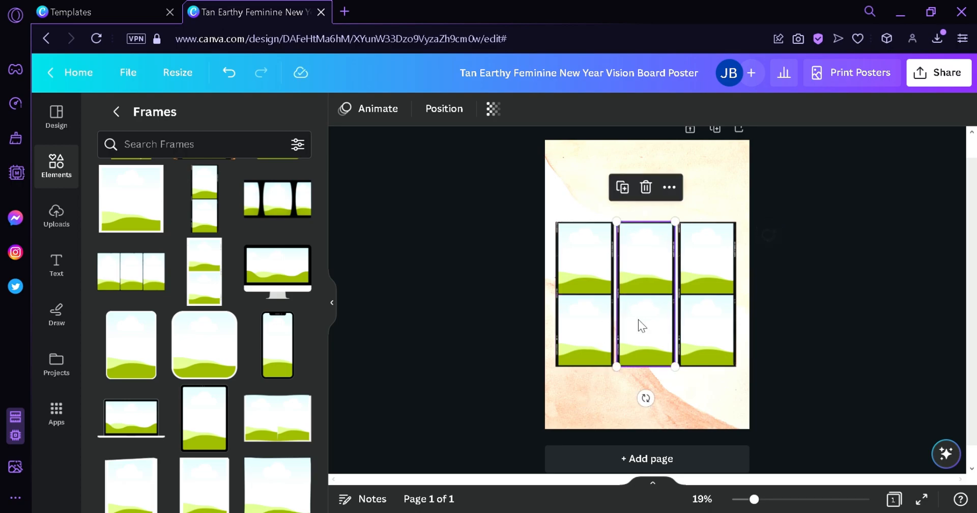
{"action": "left_click", "coordinate": [859, 337]}
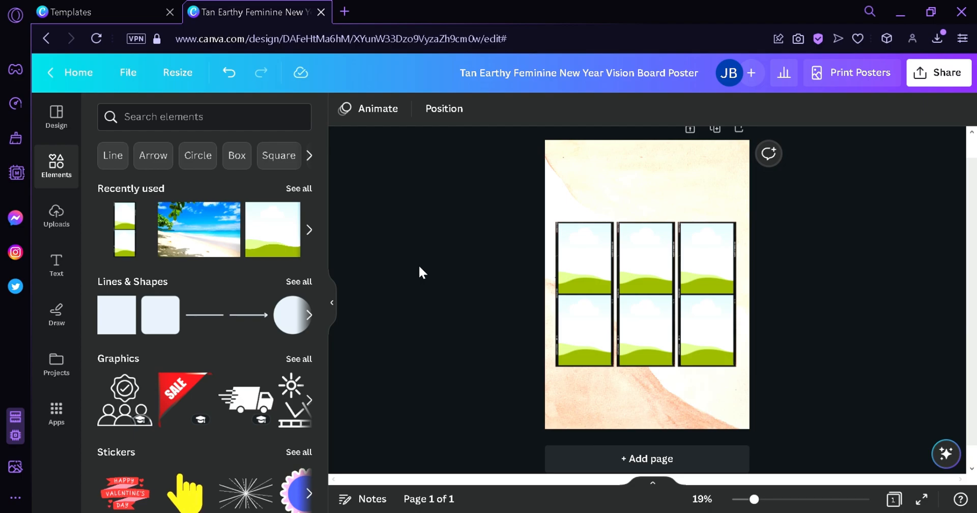
Step: Search the elements library for "beach" photos and fill the left frame's upper slot with the palm beach photo with sun loungers
{"action": "left_click", "coordinate": [241, 127]}
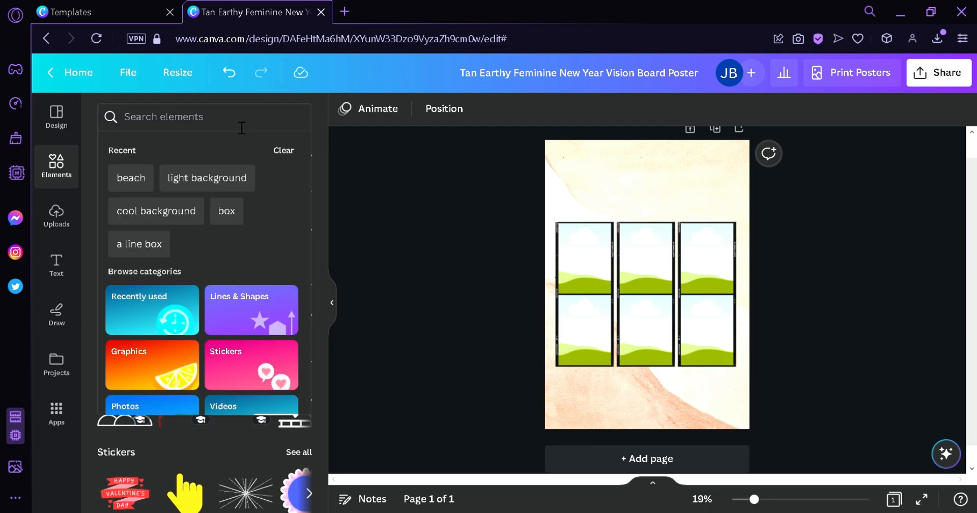
{"action": "type", "text": "beach"}
{"action": "key", "text": "Return"}
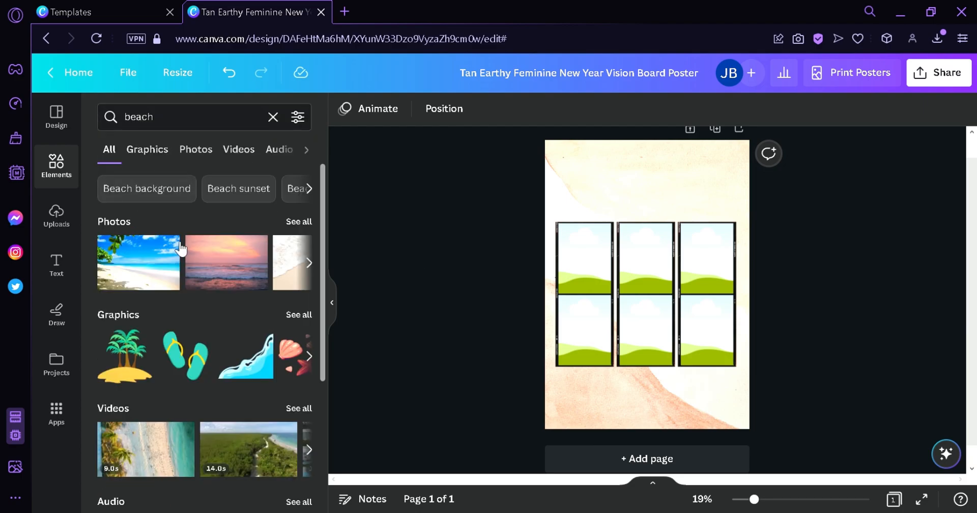
{"action": "left_click", "coordinate": [304, 232]}
{"action": "scroll", "coordinate": [327, 261], "scroll_direction": "down", "scroll_amount": 3}
{"action": "scroll", "coordinate": [325, 203], "scroll_direction": "up", "scroll_amount": 3}
{"action": "scroll", "coordinate": [324, 192], "scroll_direction": "down", "scroll_amount": 3}
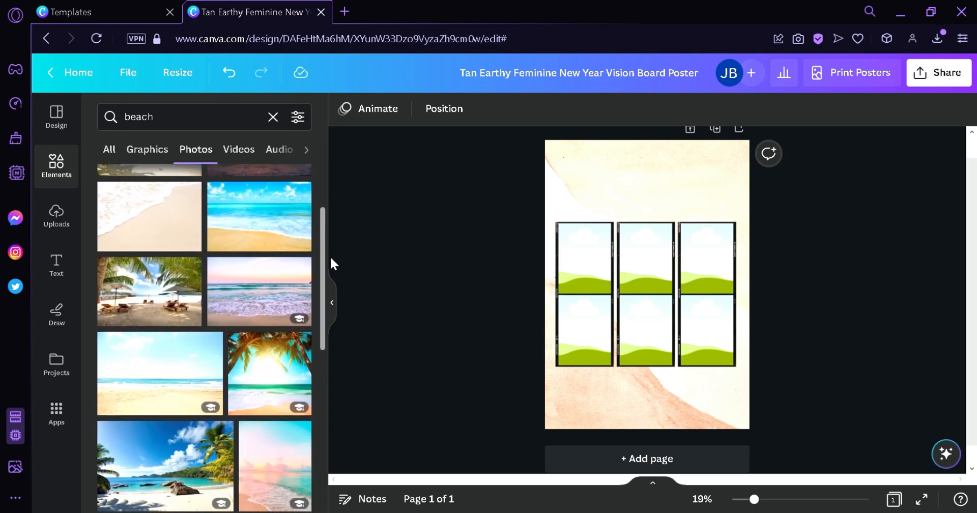
{"action": "scroll", "coordinate": [329, 262], "scroll_direction": "down", "scroll_amount": 1}
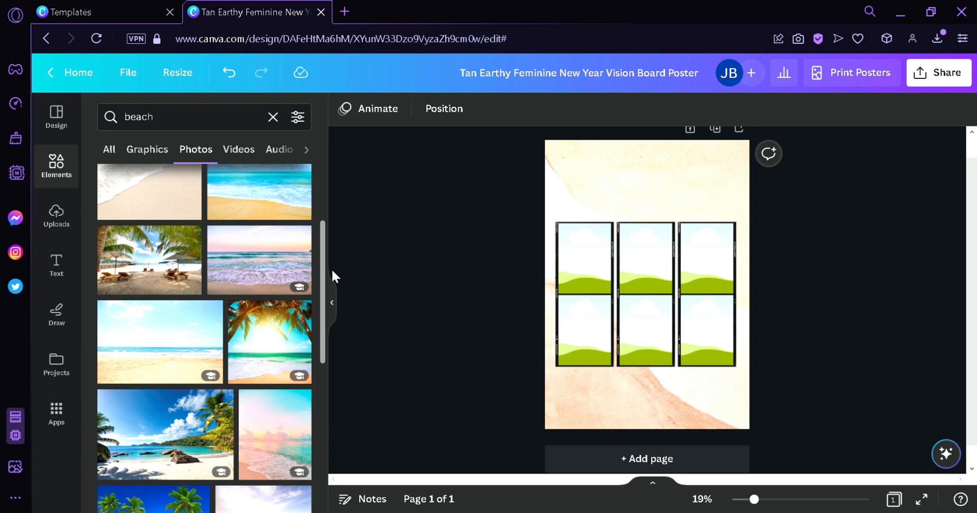
{"action": "left_click_drag", "start_coordinate": [170, 274], "coordinate": [592, 267]}
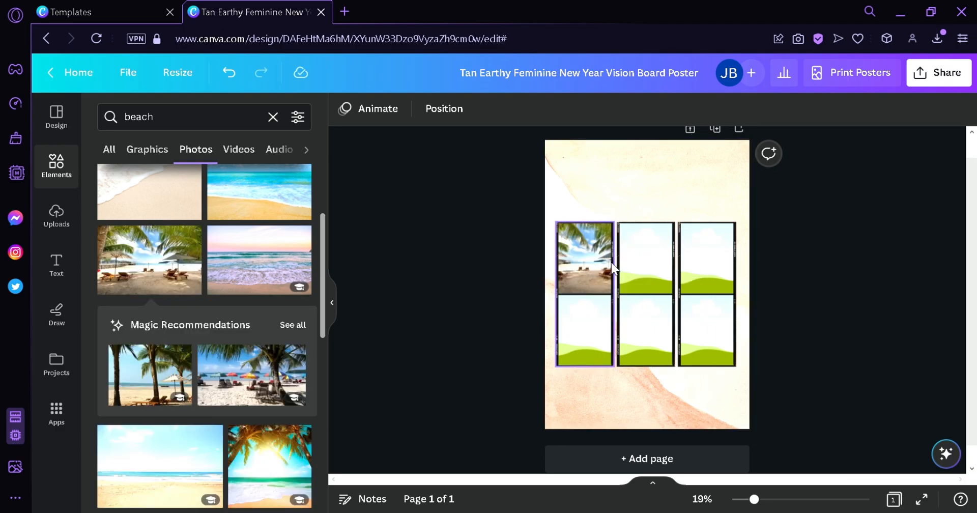
{"action": "scroll", "coordinate": [661, 279], "scroll_direction": "up", "scroll_amount": 5}
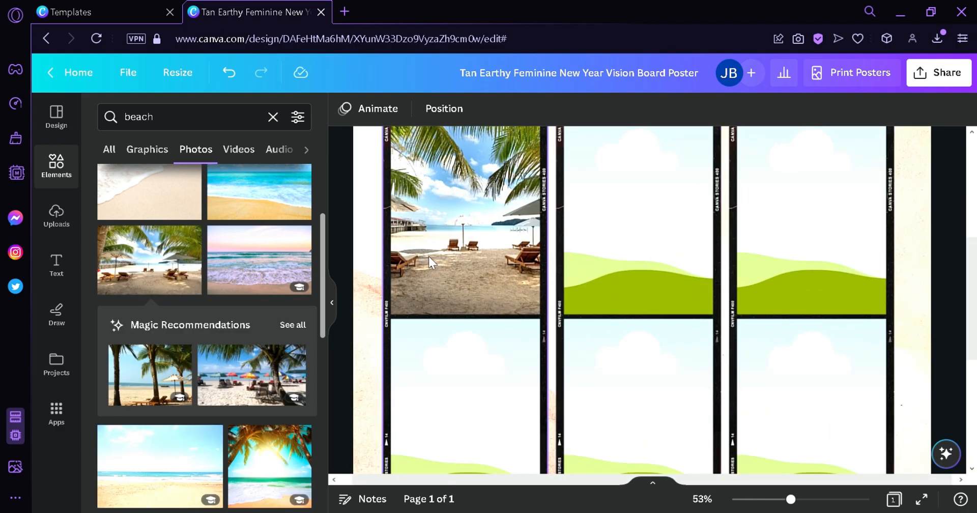
{"action": "scroll", "coordinate": [429, 257], "scroll_direction": "up", "scroll_amount": 3}
{"action": "scroll", "coordinate": [505, 237], "scroll_direction": "down", "scroll_amount": 3}
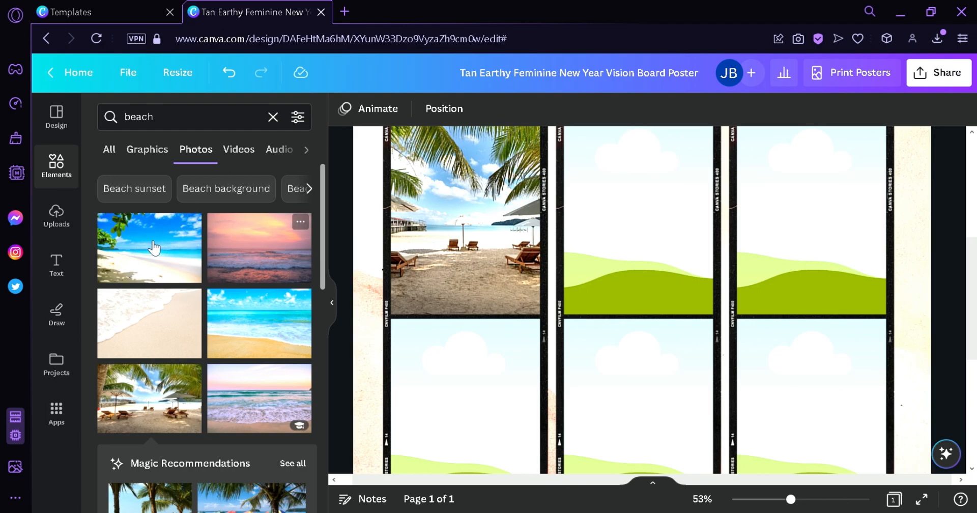
{"action": "left_click", "coordinate": [71, 226]}
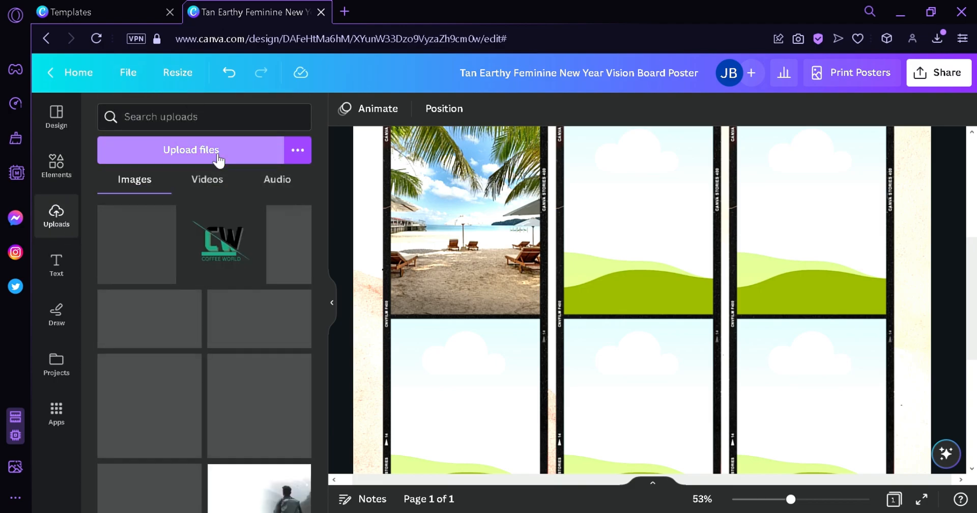
{"action": "left_click", "coordinate": [63, 176]}
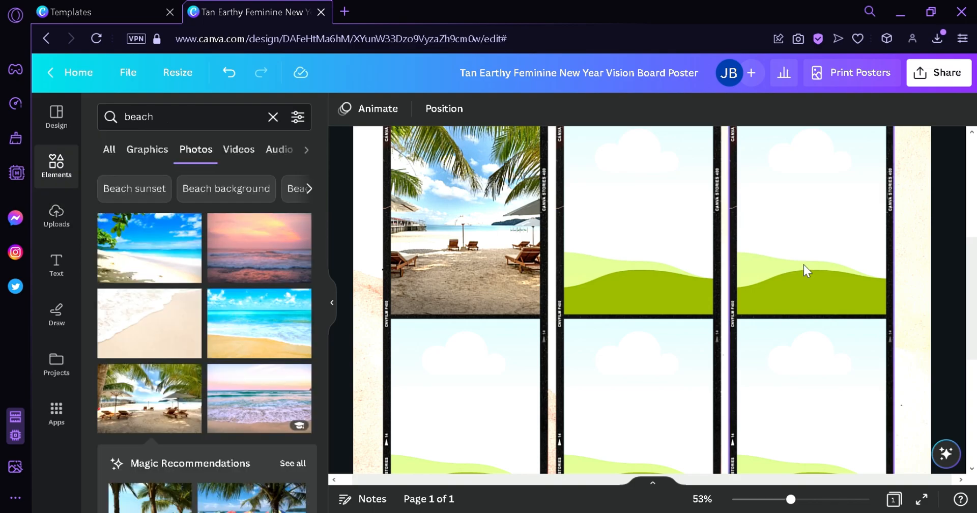
{"action": "scroll", "coordinate": [652, 339], "scroll_direction": "down", "scroll_amount": 3}
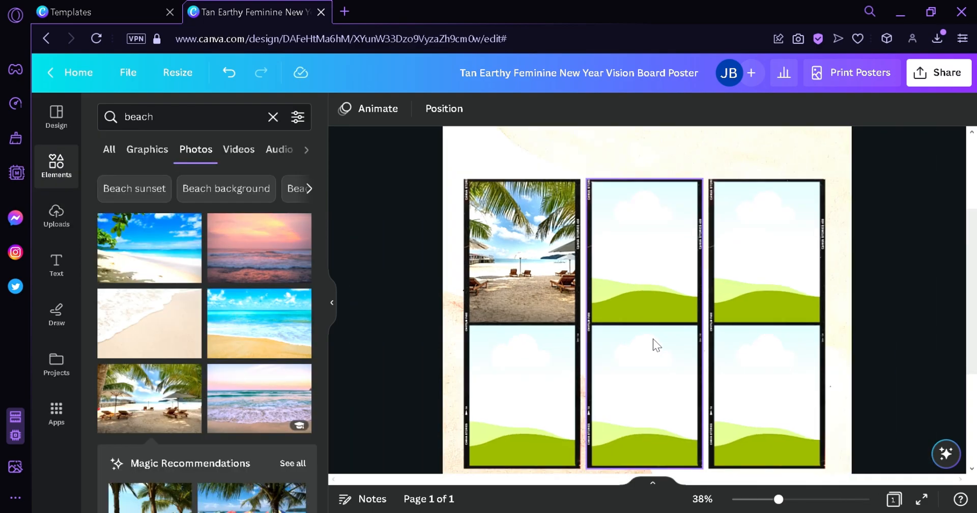
Step: Search the elements library for "library" photos and fill the middle frame's upper slot with the dark bookshelf photo with stacked books in front
{"action": "left_click", "coordinate": [273, 116]}
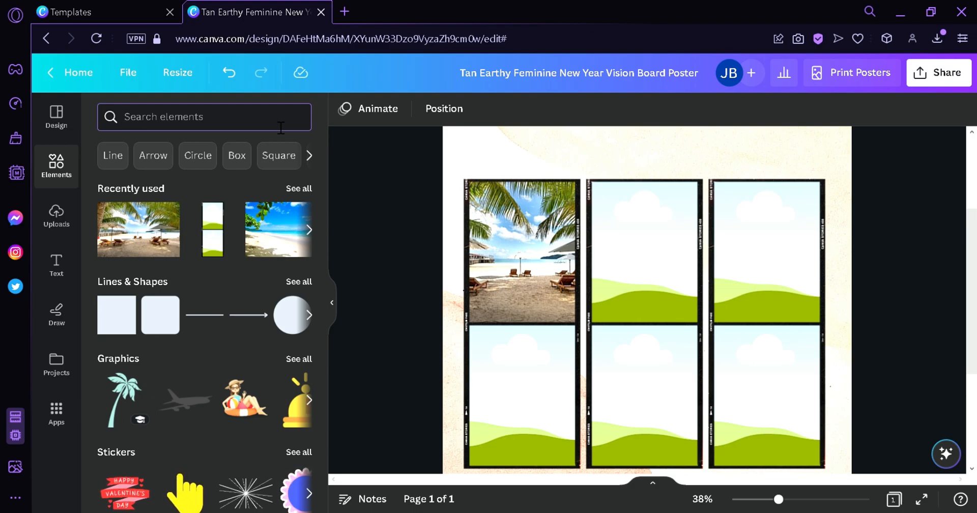
{"action": "type", "text": "library"}
{"action": "key", "text": "Return"}
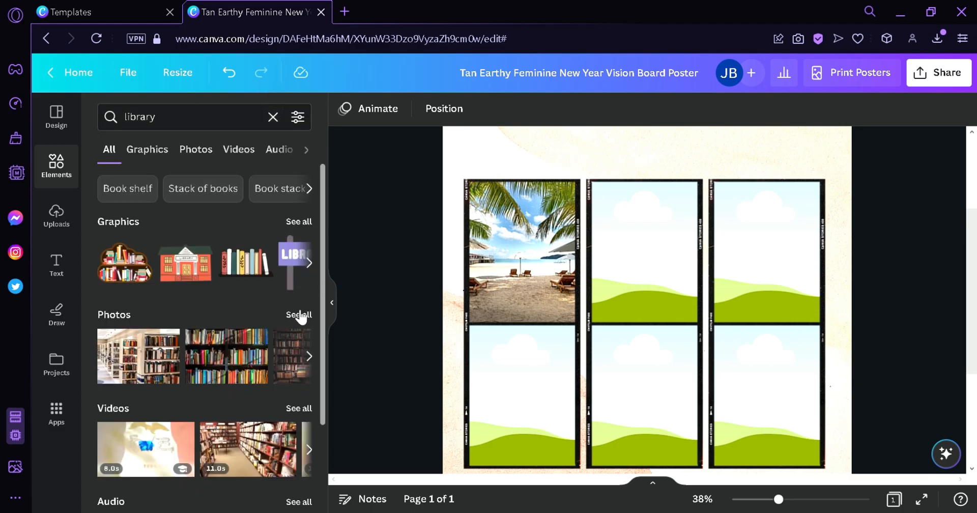
{"action": "left_click", "coordinate": [300, 316]}
{"action": "left_click_drag", "start_coordinate": [320, 267], "coordinate": [382, 273]}
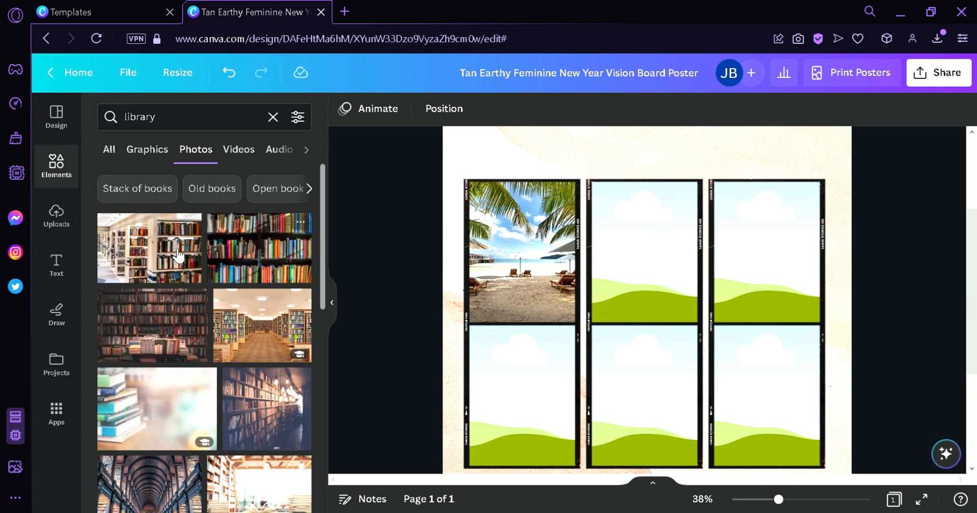
{"action": "left_click_drag", "start_coordinate": [172, 347], "coordinate": [624, 221]}
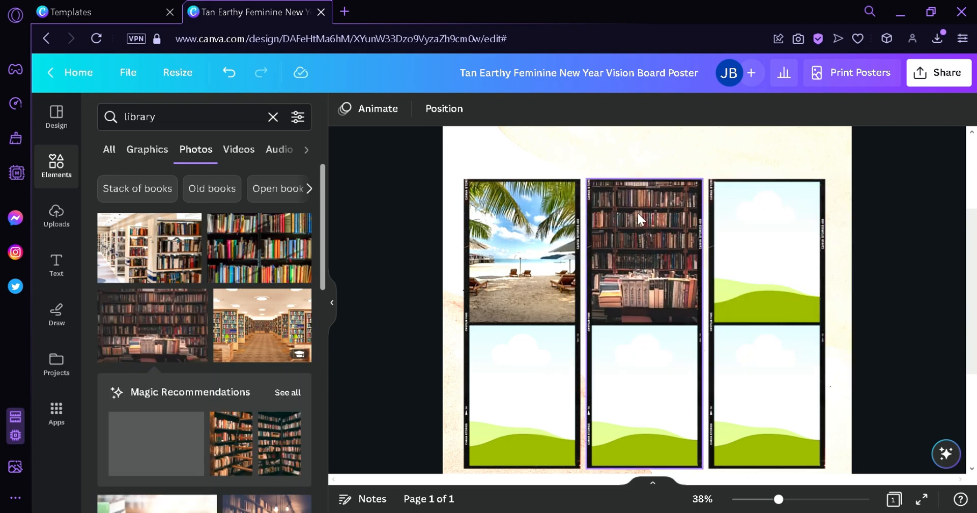
Step: Search the elements library for "car" photos and fill the right frame's upper slot with the dark sports car photo in red and blue light
{"action": "left_click", "coordinate": [272, 117]}
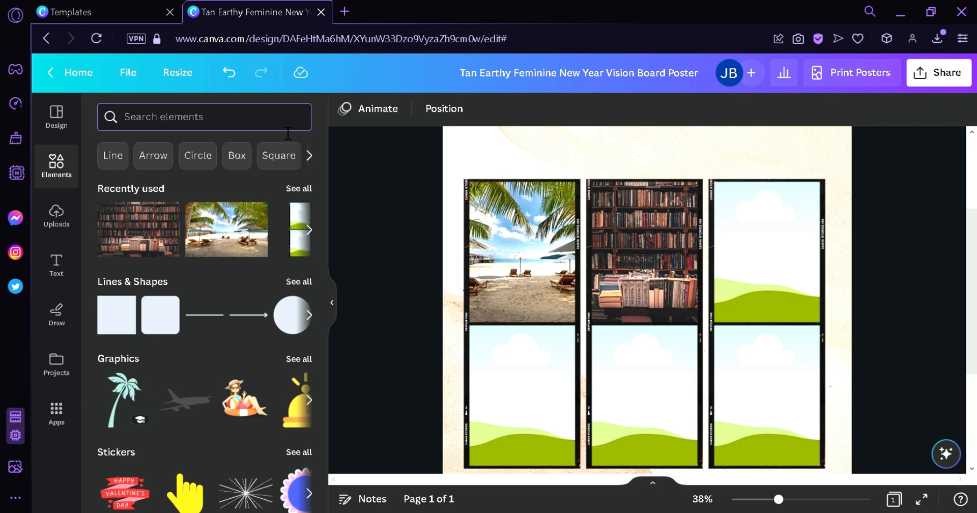
{"action": "type", "text": "car"}
{"action": "key", "text": "Return"}
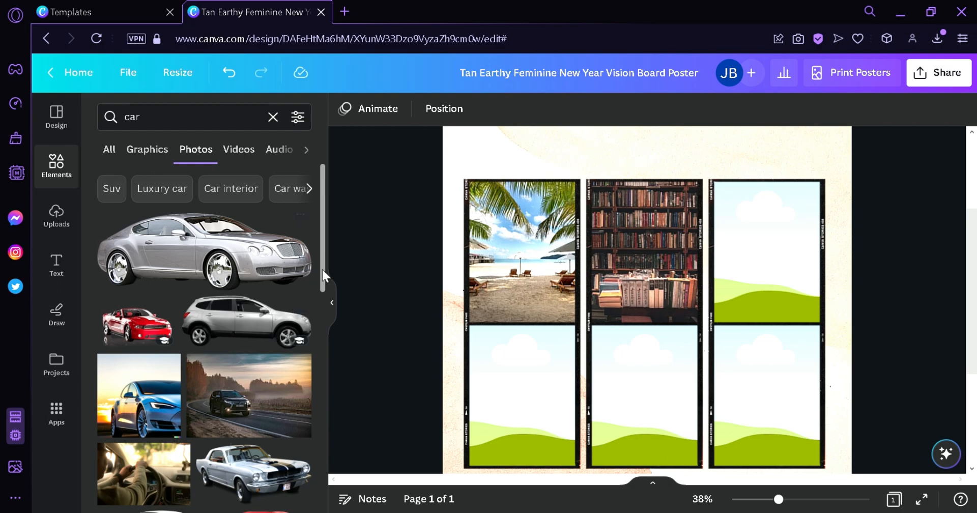
{"action": "left_click_drag", "start_coordinate": [322, 269], "coordinate": [329, 480]}
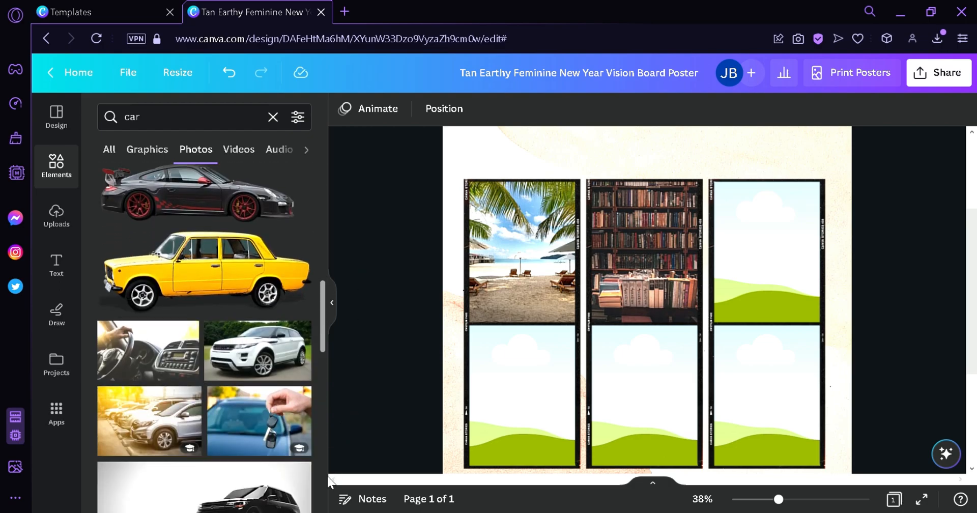
{"action": "left_click_drag", "start_coordinate": [322, 339], "coordinate": [320, 405]}
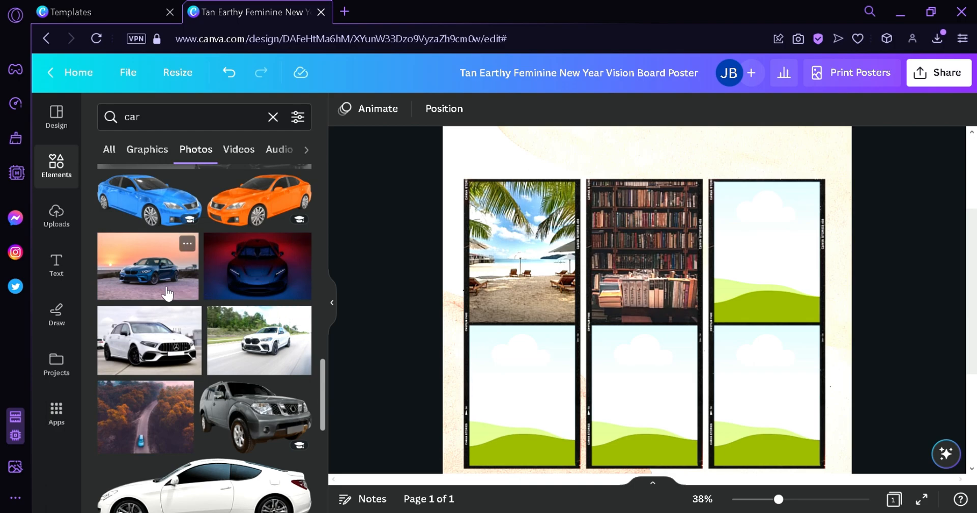
{"action": "left_click_drag", "start_coordinate": [223, 277], "coordinate": [763, 259]}
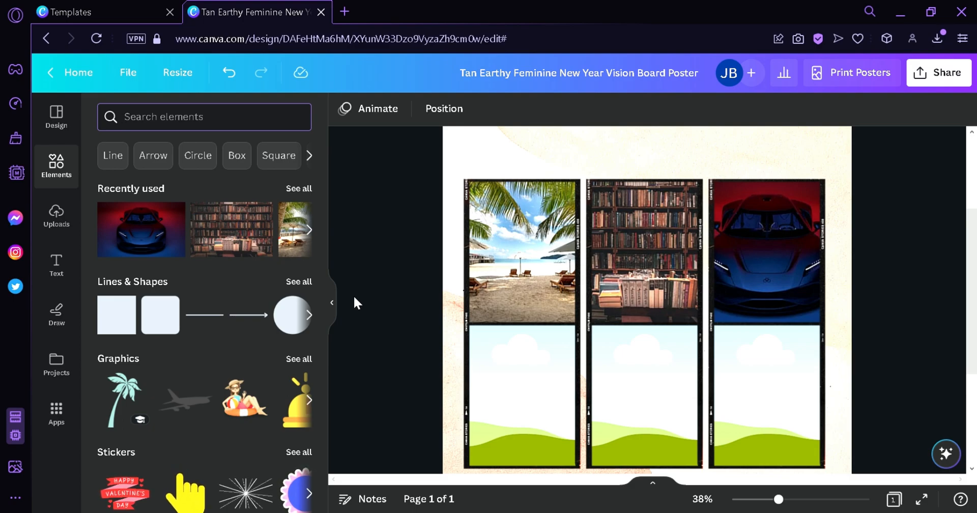
Step: Search the elements library for "skydiving" photos and fill the left frame's lower slot with the photo of a skydiver at sunset
{"action": "type", "text": "skydiving"}
{"action": "key", "text": "Return"}
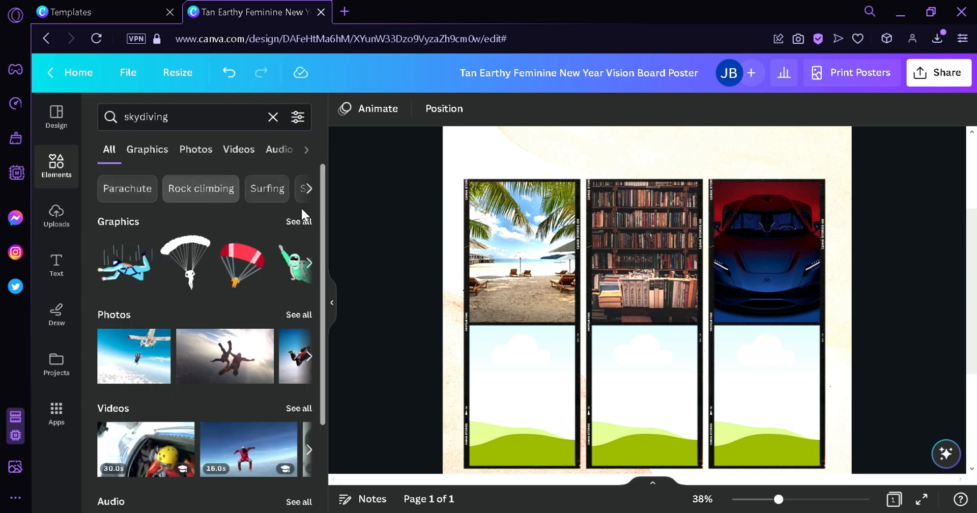
{"action": "left_click", "coordinate": [306, 315]}
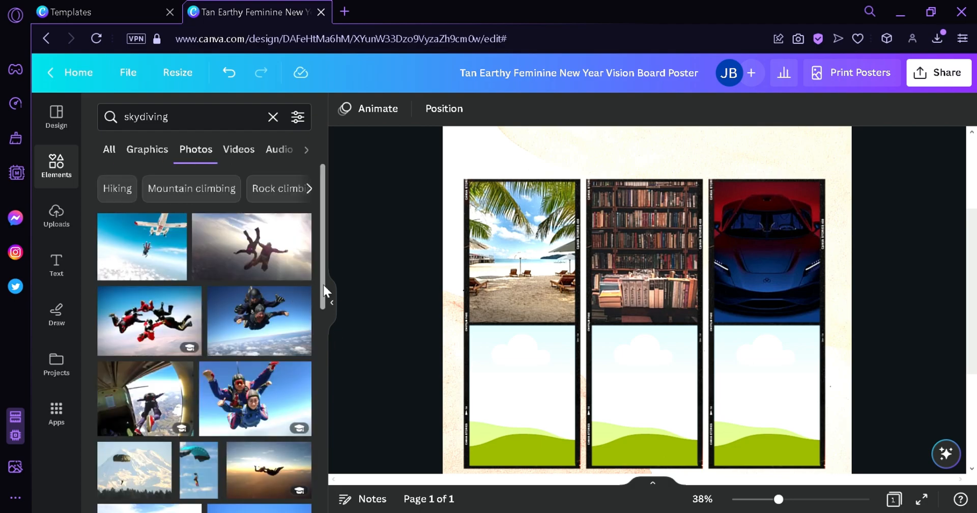
{"action": "scroll", "coordinate": [325, 287], "scroll_direction": "down", "scroll_amount": 3}
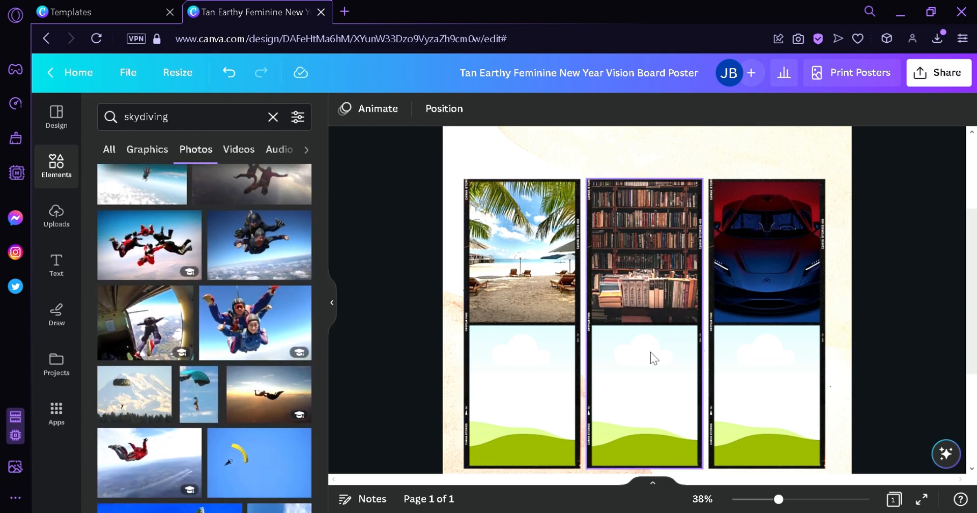
{"action": "left_click_drag", "start_coordinate": [254, 420], "coordinate": [524, 354]}
Step: Add the "DAZZLE" font combination above the film frames, replace its heading with "VISION BOARD" and widen the text box
{"action": "scroll", "coordinate": [596, 284], "scroll_direction": "down", "scroll_amount": 3}
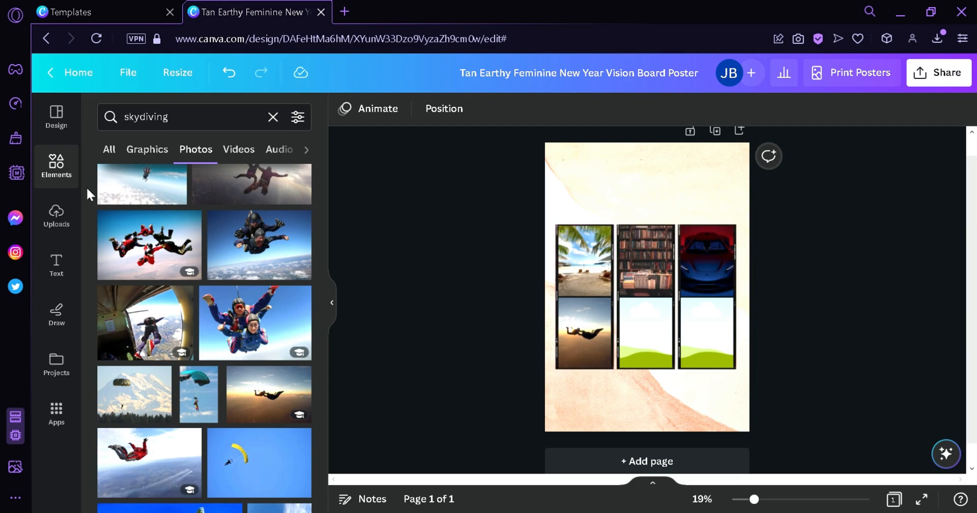
{"action": "left_click", "coordinate": [56, 263]}
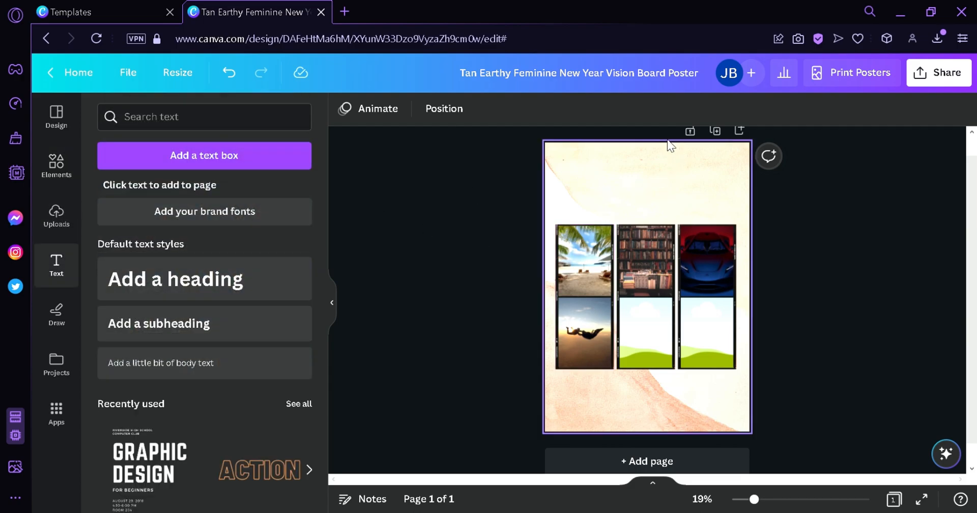
{"action": "scroll", "coordinate": [313, 239], "scroll_direction": "down", "scroll_amount": 8}
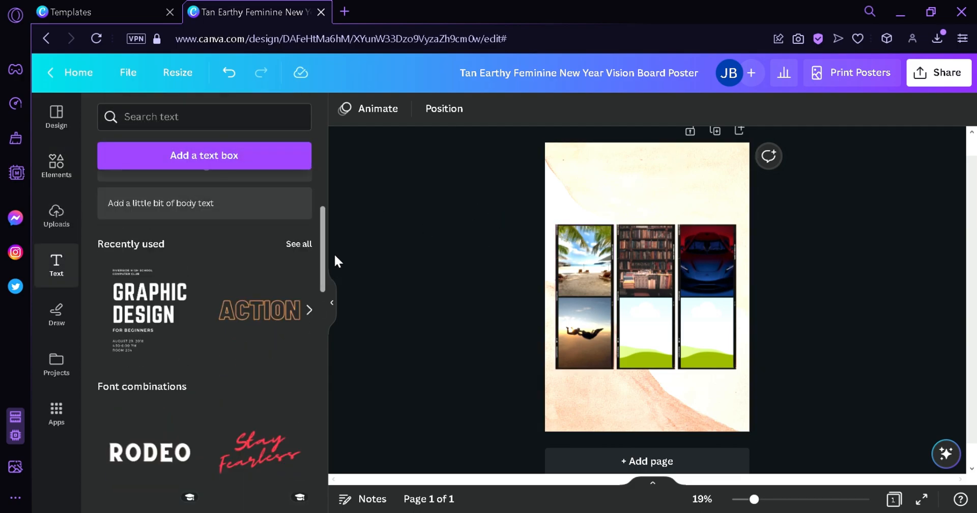
{"action": "scroll", "coordinate": [331, 331], "scroll_direction": "down", "scroll_amount": 8}
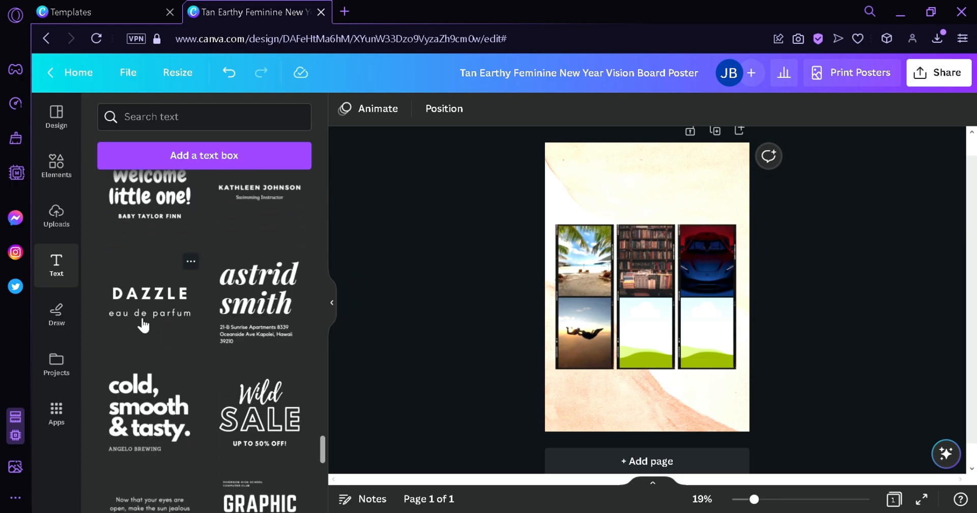
{"action": "left_click_drag", "start_coordinate": [135, 318], "coordinate": [633, 196]}
{"action": "double_click", "coordinate": [633, 196]}
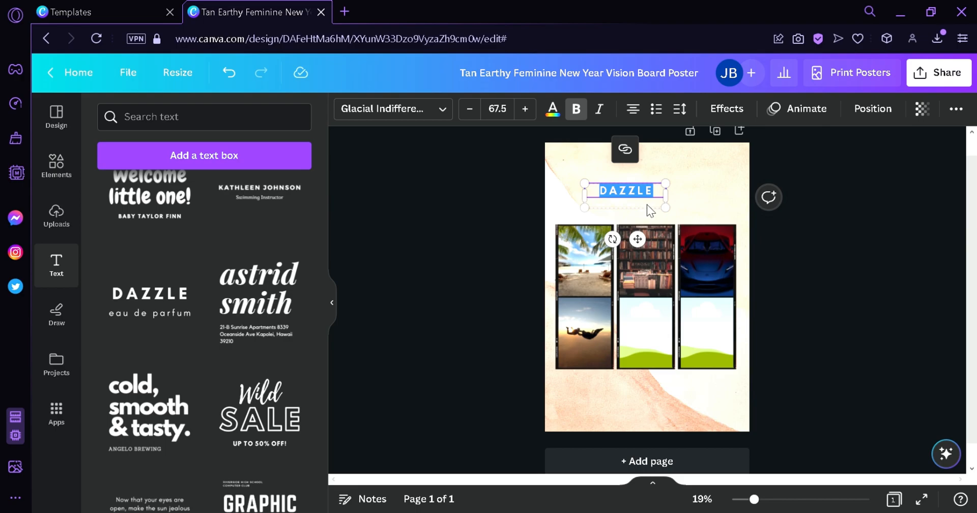
{"action": "key", "text": "BackSpace"}
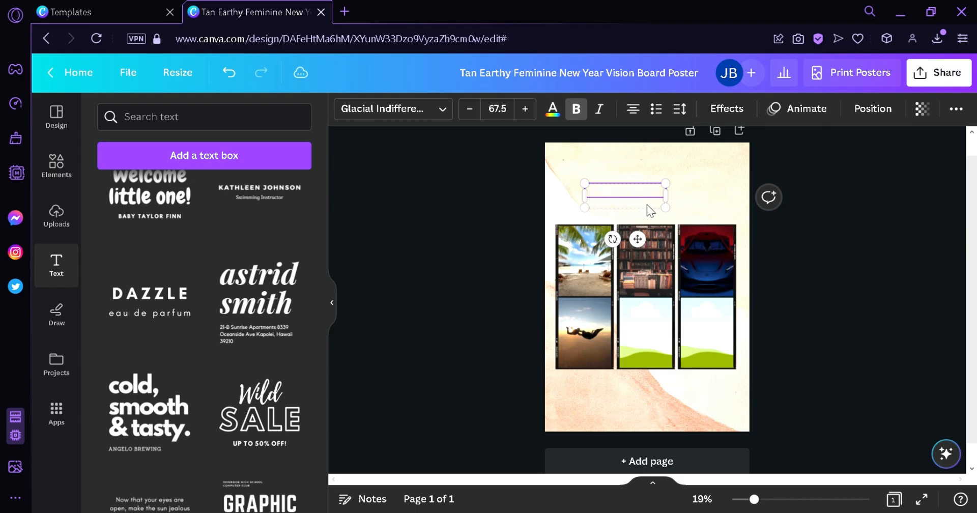
{"action": "key", "text": "Return"}
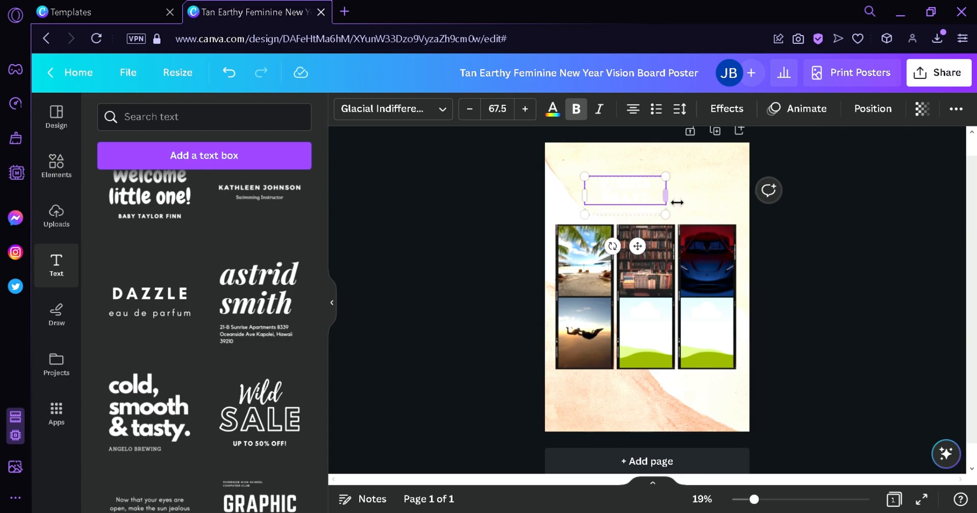
{"action": "left_click_drag", "start_coordinate": [665, 195], "coordinate": [741, 196]}
Step: Remove the "eau de parfum" subtitle from the title group and move the group up, centred above the film frames
{"action": "double_click", "coordinate": [723, 200]}
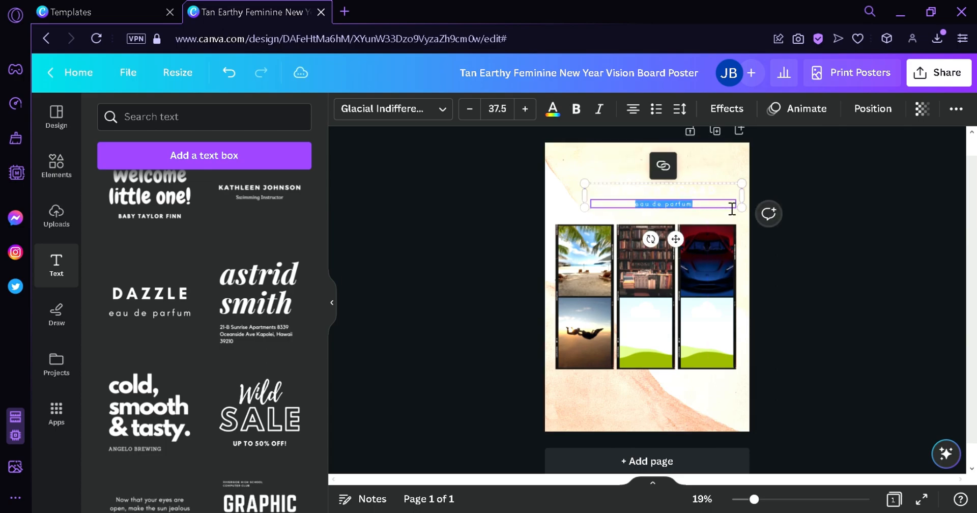
{"action": "left_click", "coordinate": [731, 209]}
{"action": "mouse_move", "coordinate": [675, 239]}
{"action": "left_mouse_down"}
{"action": "mouse_move", "coordinate": [668, 249]}
{"action": "mouse_move", "coordinate": [669, 228]}
{"action": "left_mouse_up"}
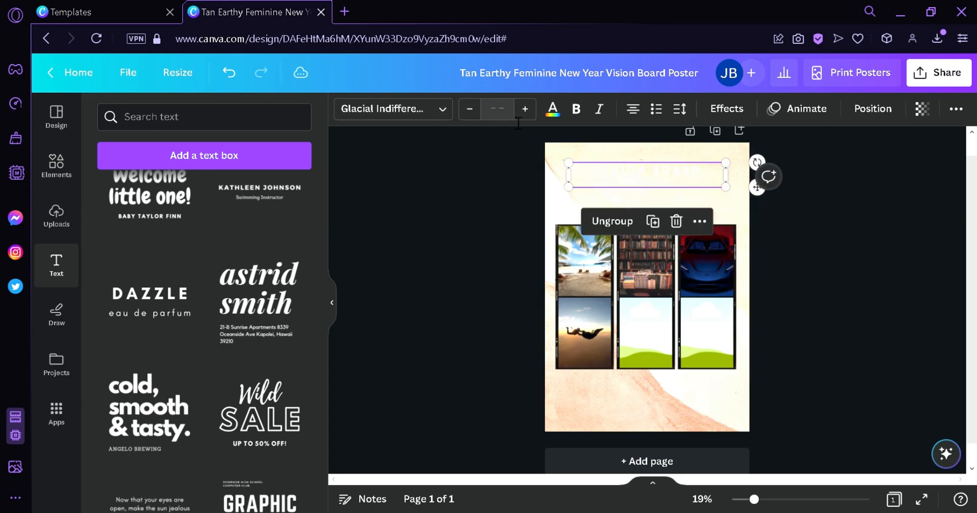
Step: Enlarge the "VISION BOARD" title by one size step and colour it with the dark brown from the skydiving photo's palette
{"action": "left_click", "coordinate": [524, 109]}
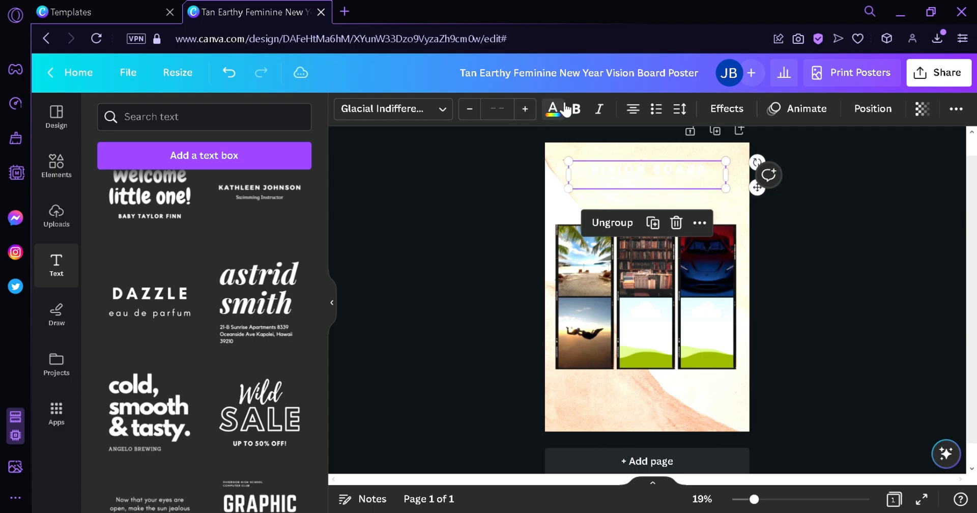
{"action": "left_click", "coordinate": [552, 108]}
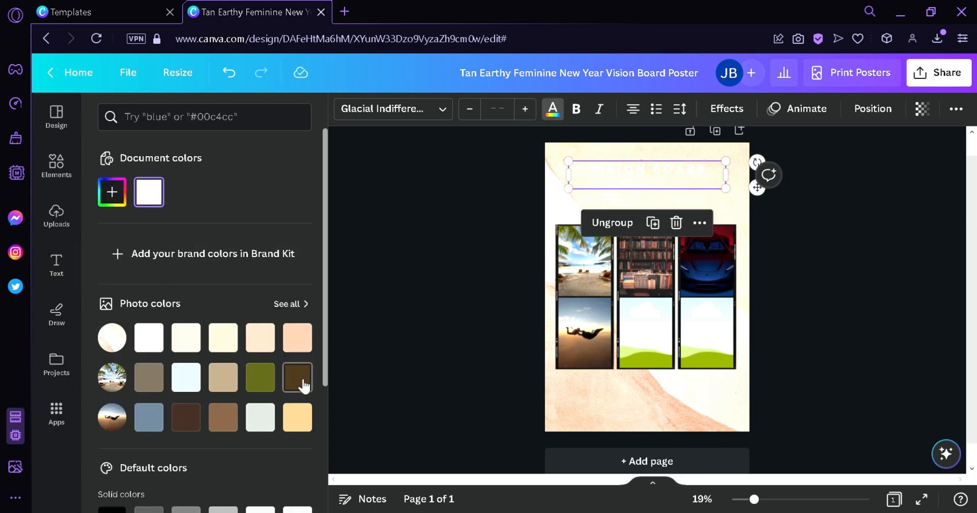
{"action": "left_click", "coordinate": [198, 429]}
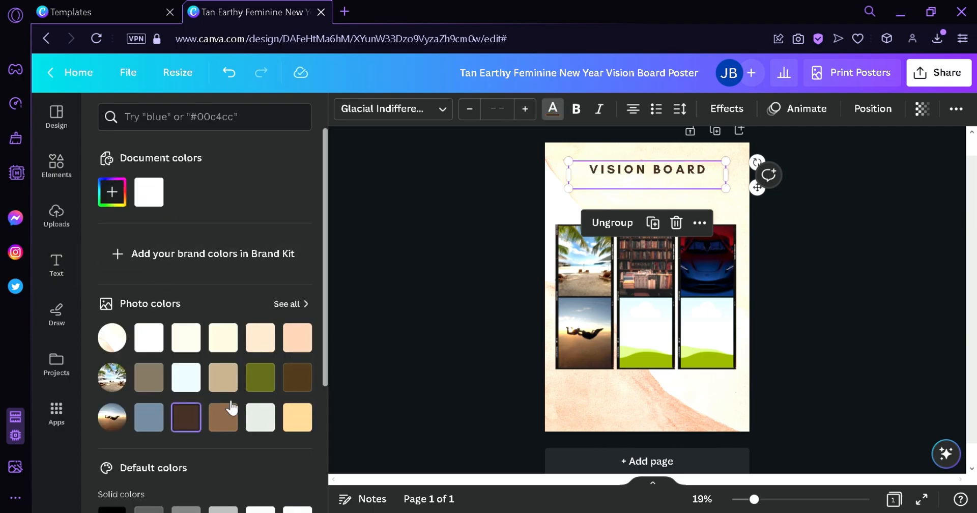
{"action": "key", "text": "Escape"}
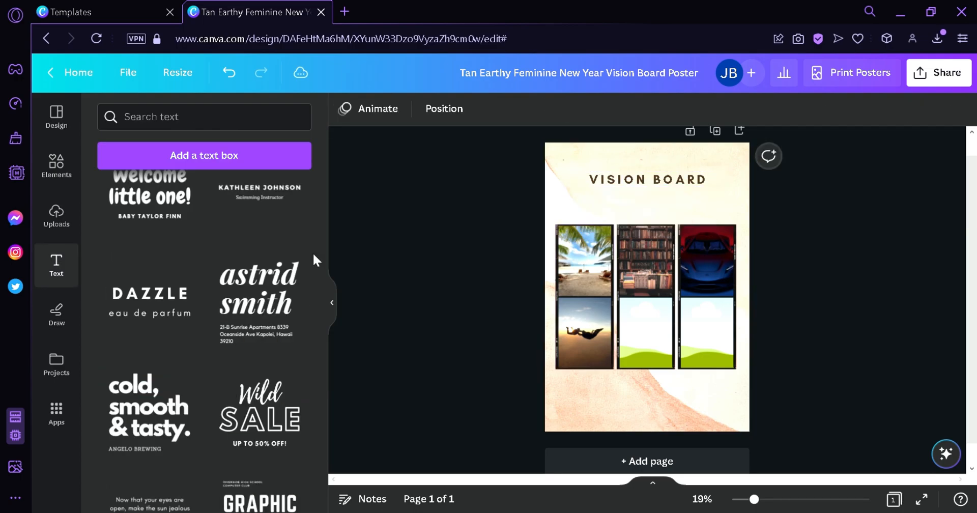
Step: Search the elements library for "lines" graphics and place the thin divider with the ornamental centre under the "VISION BOARD" title
{"action": "left_click", "coordinate": [56, 163]}
{"action": "left_click", "coordinate": [187, 122]}
{"action": "type", "text": "skydiving"}
{"action": "left_click", "coordinate": [281, 120]}
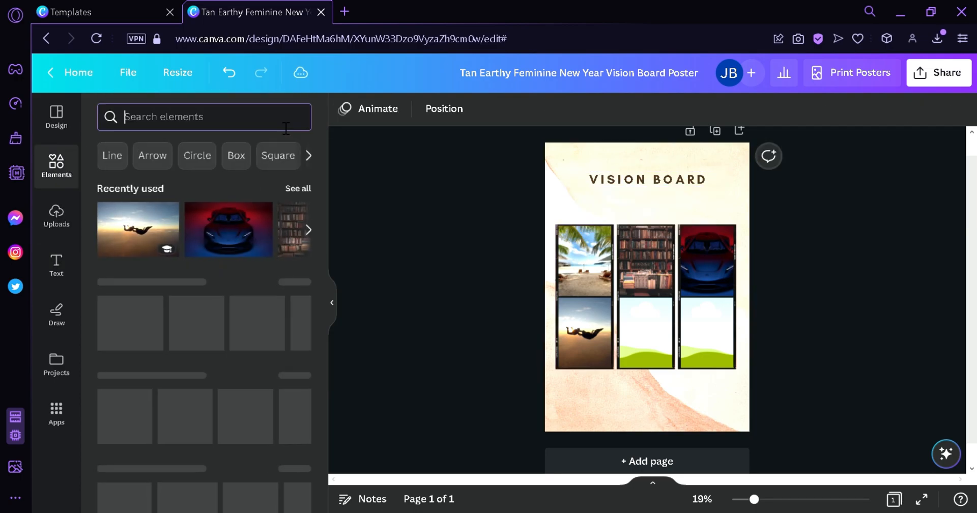
{"action": "type", "text": "lines"}
{"action": "key", "text": "Return"}
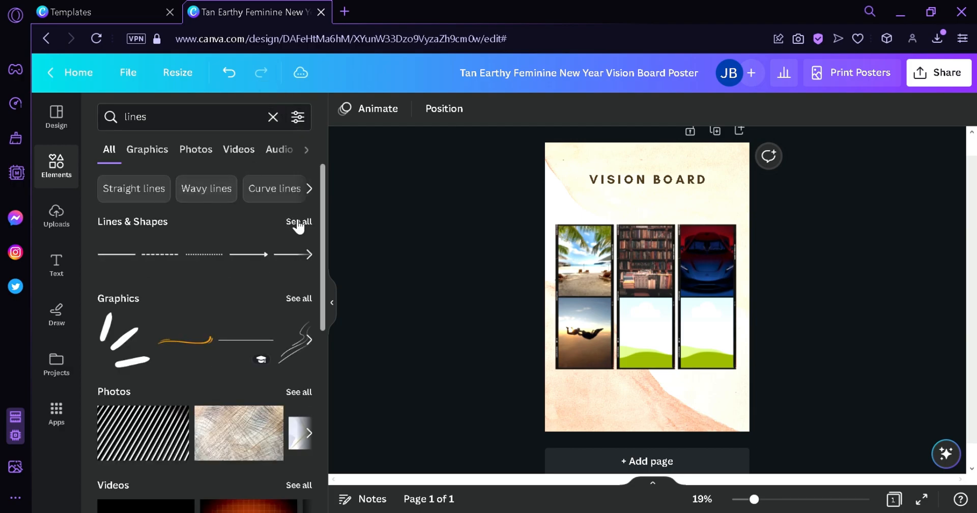
{"action": "left_click", "coordinate": [295, 298]}
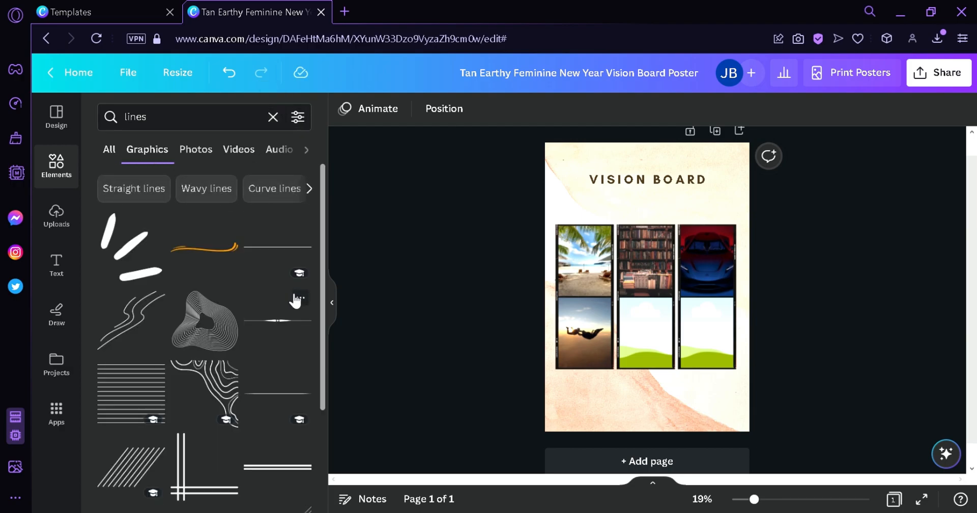
{"action": "left_click_drag", "start_coordinate": [323, 316], "coordinate": [328, 331]}
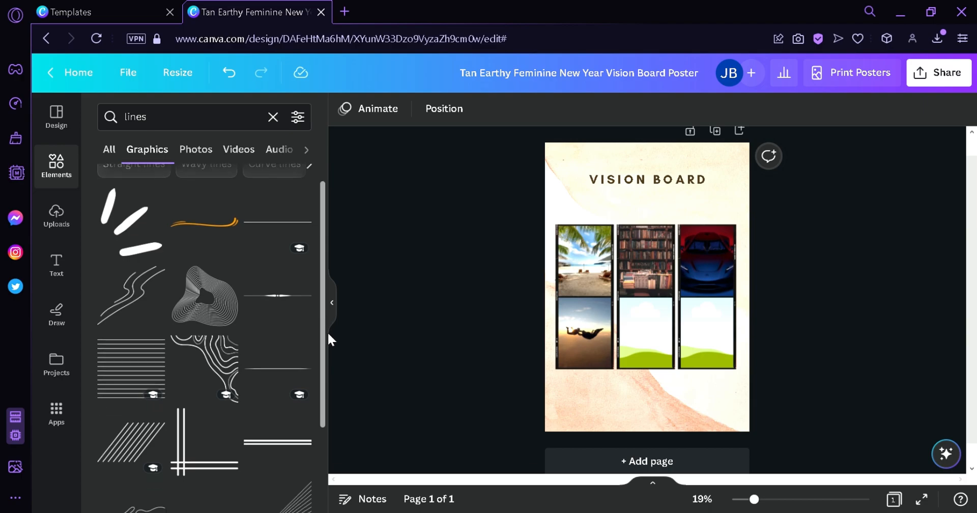
{"action": "left_click_drag", "start_coordinate": [279, 301], "coordinate": [641, 199]}
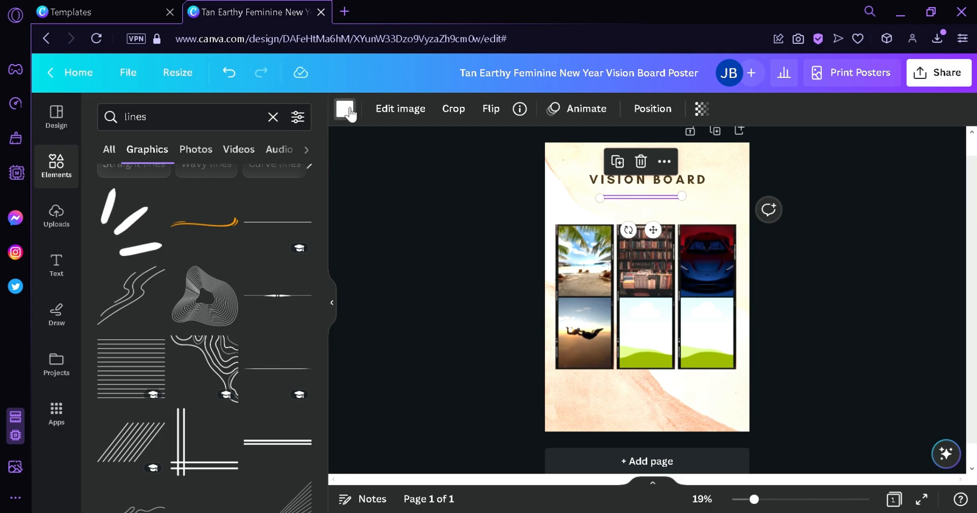
Step: Colour the divider line black and stretch it wider than the title, centred beneath it
{"action": "left_click", "coordinate": [345, 109]}
{"action": "scroll", "coordinate": [203, 285], "scroll_direction": "down", "scroll_amount": 3}
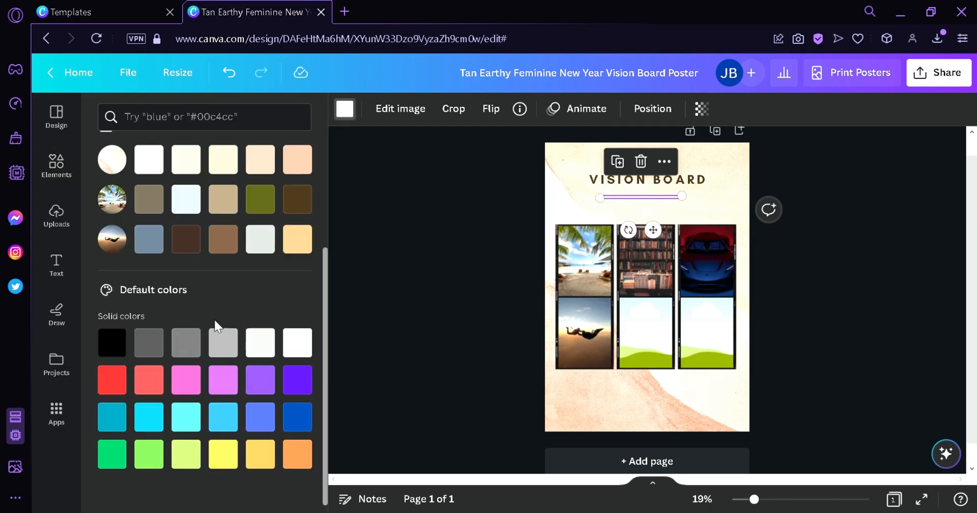
{"action": "left_click", "coordinate": [120, 345]}
{"action": "mouse_move", "coordinate": [682, 197]}
{"action": "left_mouse_down"}
{"action": "mouse_move", "coordinate": [750, 198]}
{"action": "mouse_move", "coordinate": [679, 200]}
{"action": "left_mouse_up"}
Step: Add the script "engaged!" font combination below the film frames and replace its main text with "THINGS I WANT TO DO IN 2023"
{"action": "left_click", "coordinate": [56, 265]}
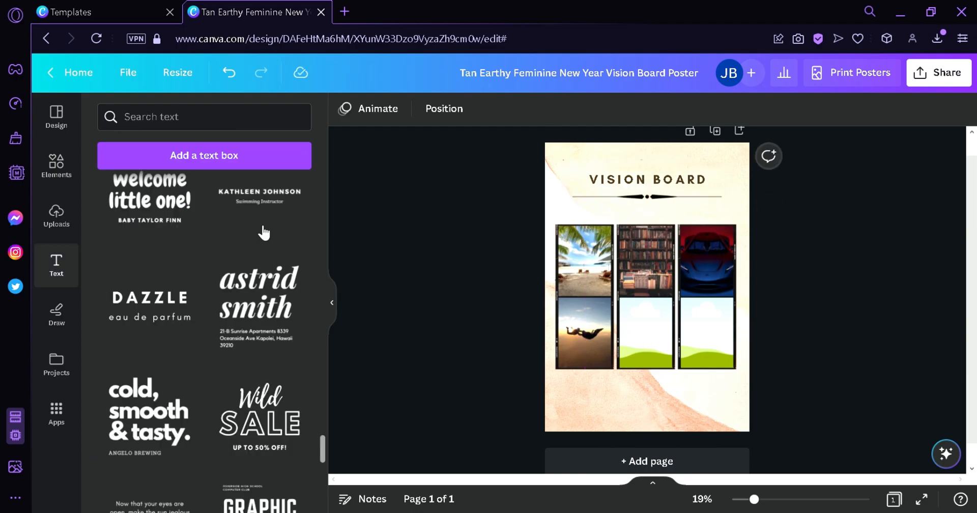
{"action": "scroll", "coordinate": [254, 333], "scroll_direction": "up", "scroll_amount": 3}
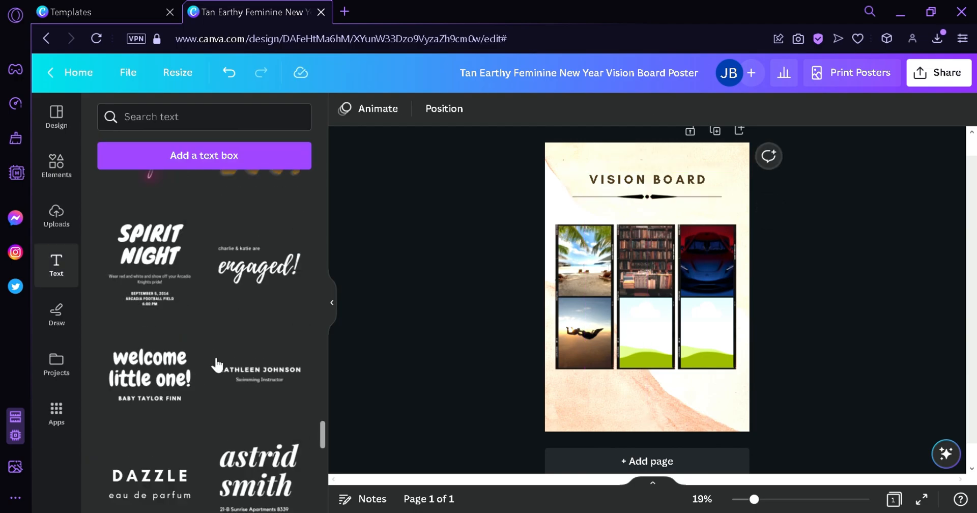
{"action": "left_click_drag", "start_coordinate": [275, 276], "coordinate": [670, 405]}
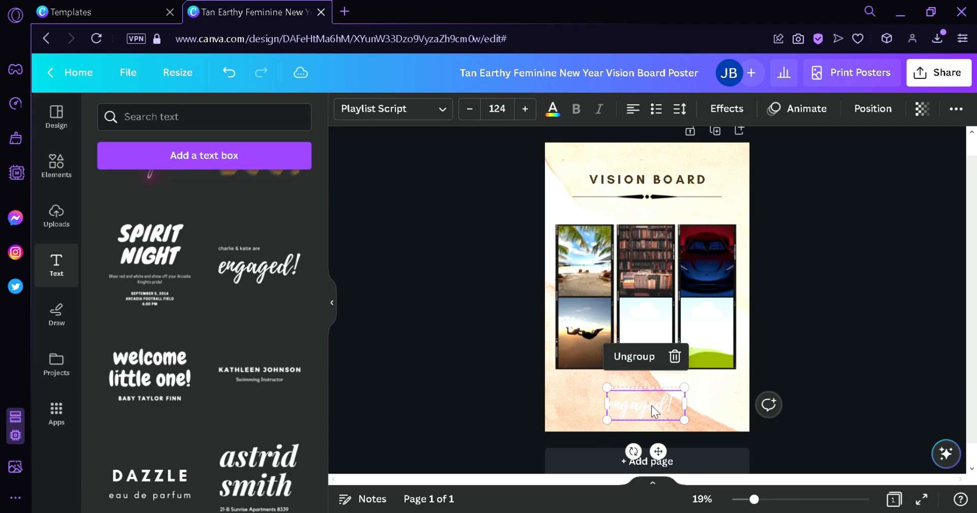
{"action": "double_click", "coordinate": [652, 406]}
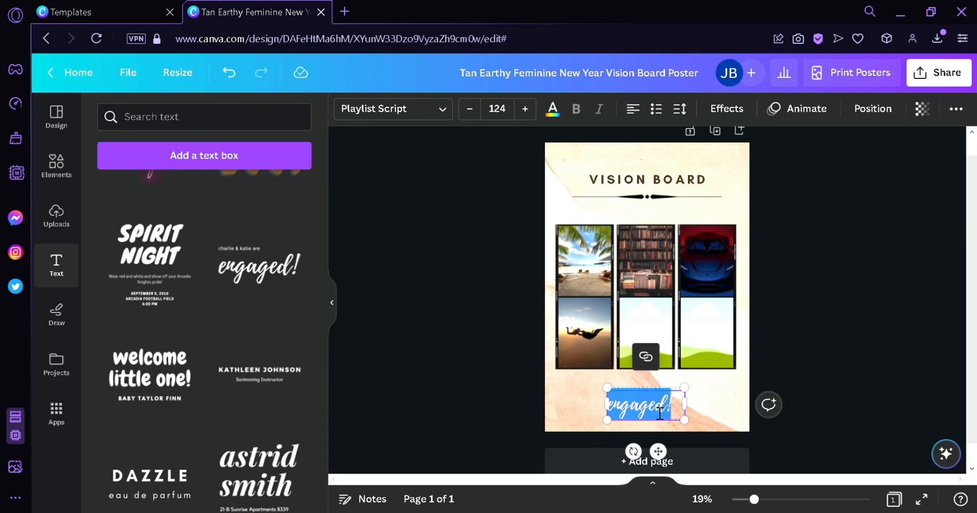
{"action": "type", "text": "BUCK"}
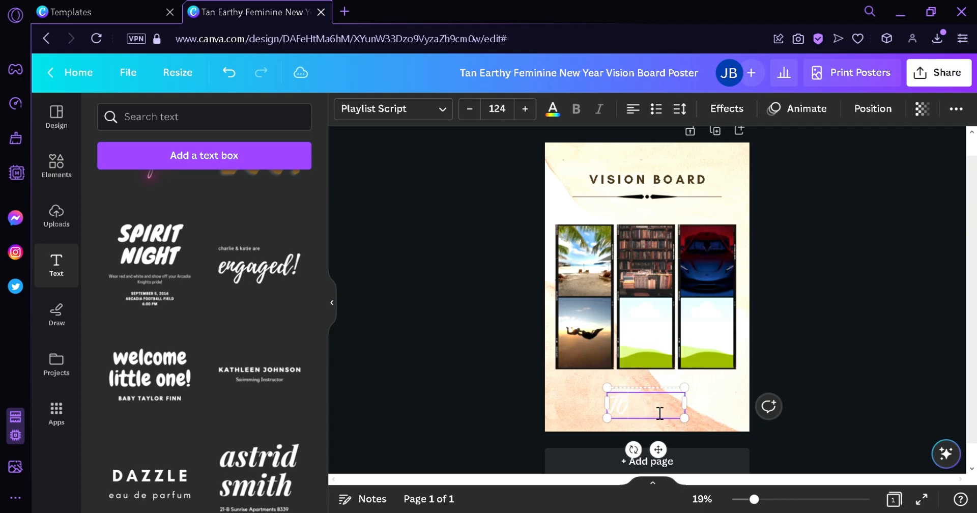
{"action": "type", "text": "THINGS I WANT TO DO IN 2023"}
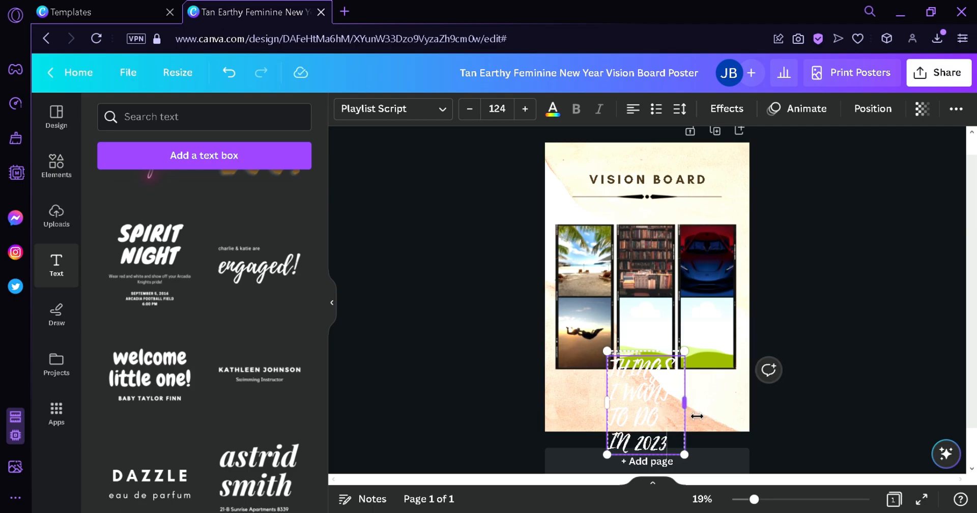
Step: Widen the "THINGS I WANT TO DO IN 2023" caption to the poster's width, centre-align its text and fit it below the film frames
{"action": "left_click_drag", "start_coordinate": [685, 402], "coordinate": [733, 436]}
{"action": "left_click", "coordinate": [641, 116]}
{"action": "left_click", "coordinate": [695, 386]}
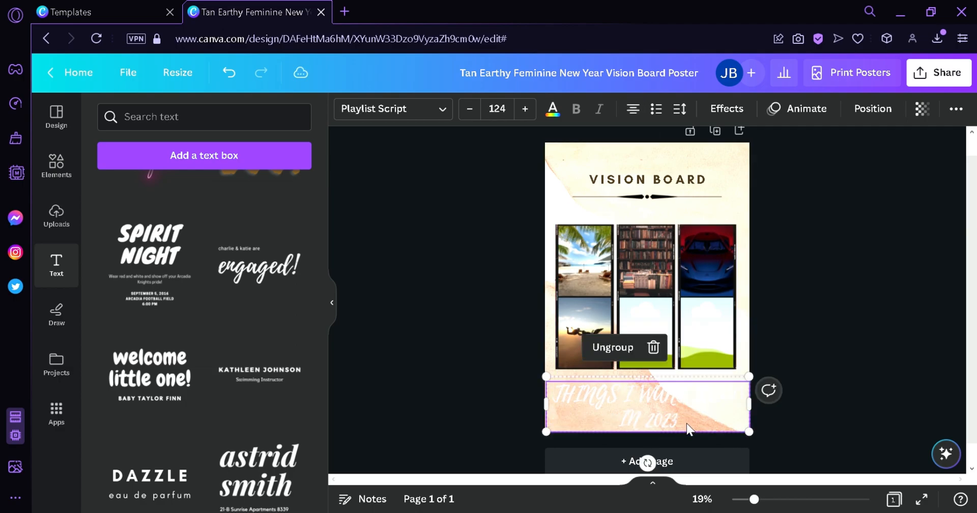
Step: Colour the "THINGS I WANT TO DO IN 2023" caption with the dark brown from the document colours
{"action": "double_click", "coordinate": [676, 417]}
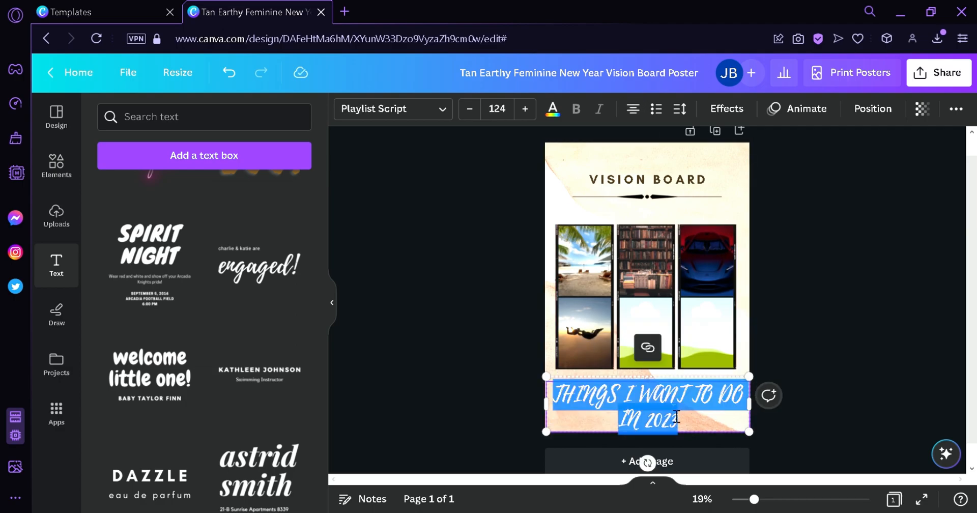
{"action": "left_click", "coordinate": [552, 109]}
{"action": "left_click", "coordinate": [194, 194]}
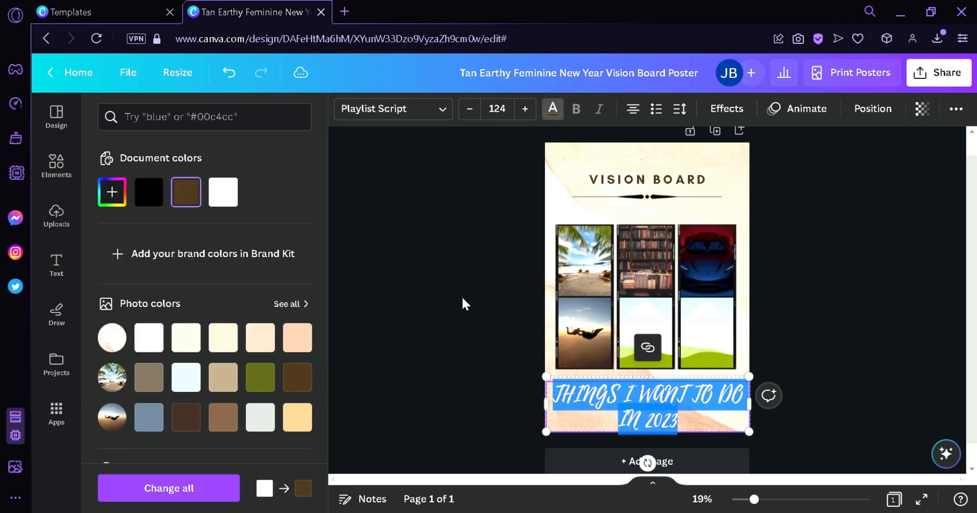
{"action": "left_click", "coordinate": [461, 295]}
{"action": "left_click", "coordinate": [762, 409]}
{"action": "double_click", "coordinate": [651, 378]}
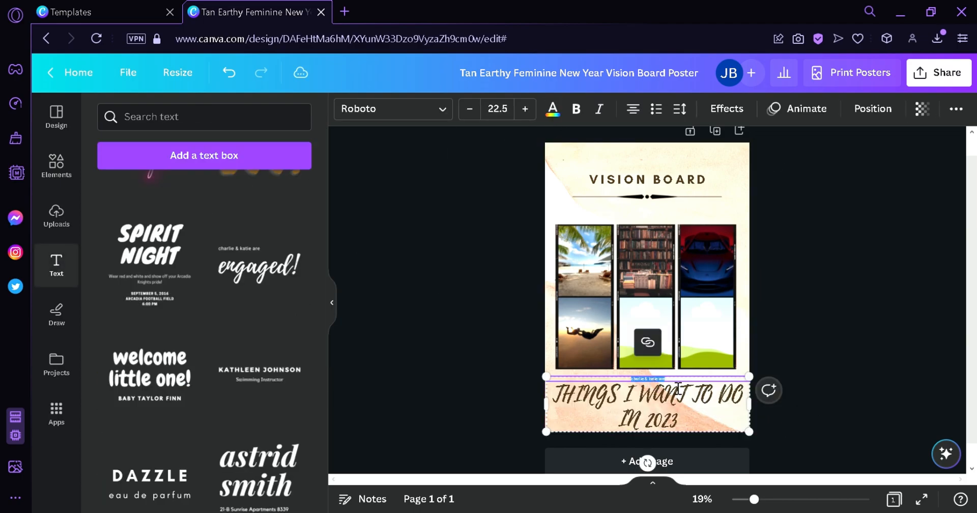
{"action": "left_click", "coordinate": [783, 327]}
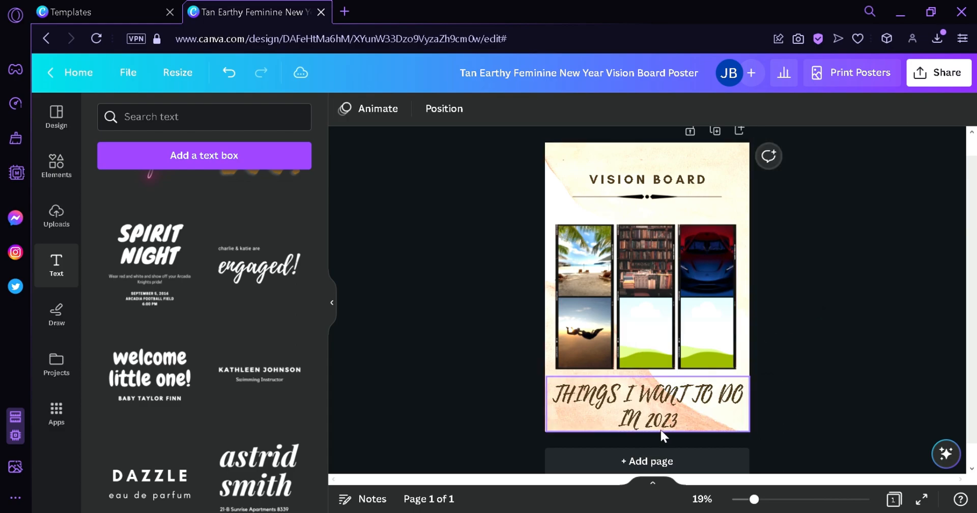
Step: Move the film frames together up to just under the divider line and shift the 2023 caption up directly beneath them
{"action": "left_click", "coordinate": [667, 411]}
{"action": "left_click_drag", "start_coordinate": [499, 259], "coordinate": [773, 274]}
{"action": "left_click_drag", "start_coordinate": [689, 300], "coordinate": [697, 281]}
{"action": "left_click", "coordinate": [557, 377]}
{"action": "left_click", "coordinate": [557, 376]}
{"action": "left_click_drag", "start_coordinate": [557, 376], "coordinate": [551, 357]}
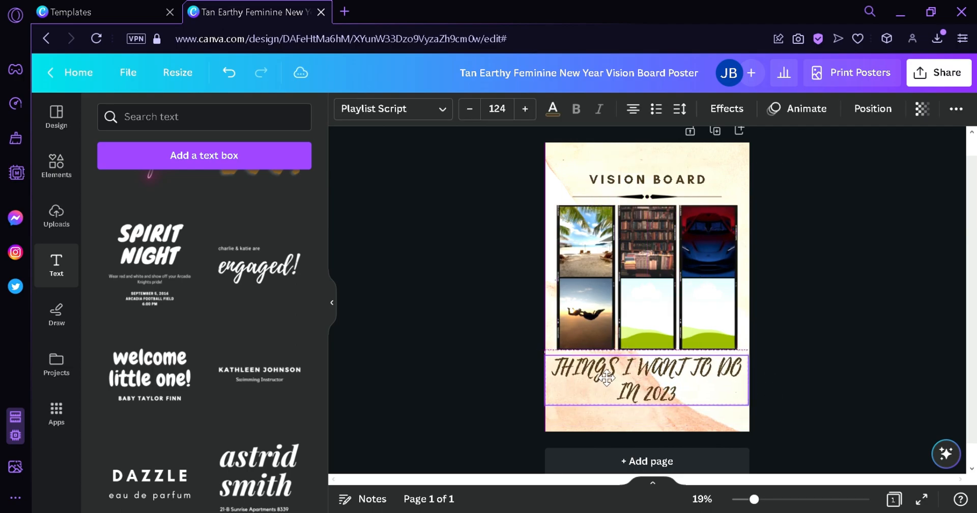
{"action": "left_click", "coordinate": [865, 266]}
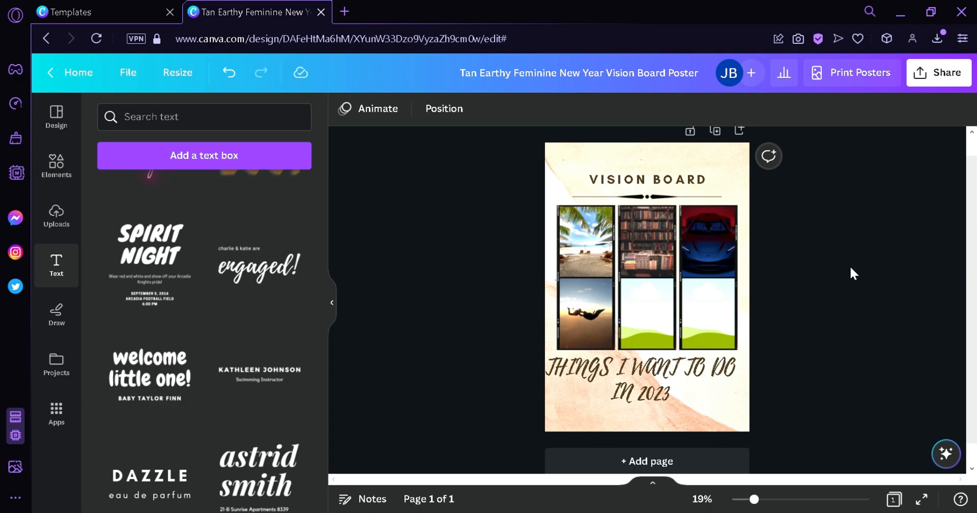
Step: Open the elements library with the "lines" graphics
{"action": "left_click", "coordinate": [56, 213]}
{"action": "left_click", "coordinate": [56, 164]}
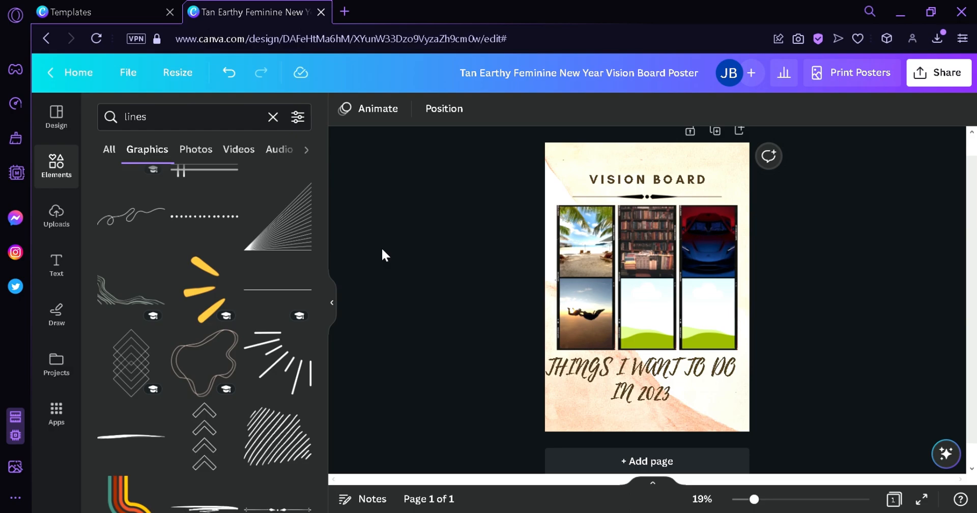